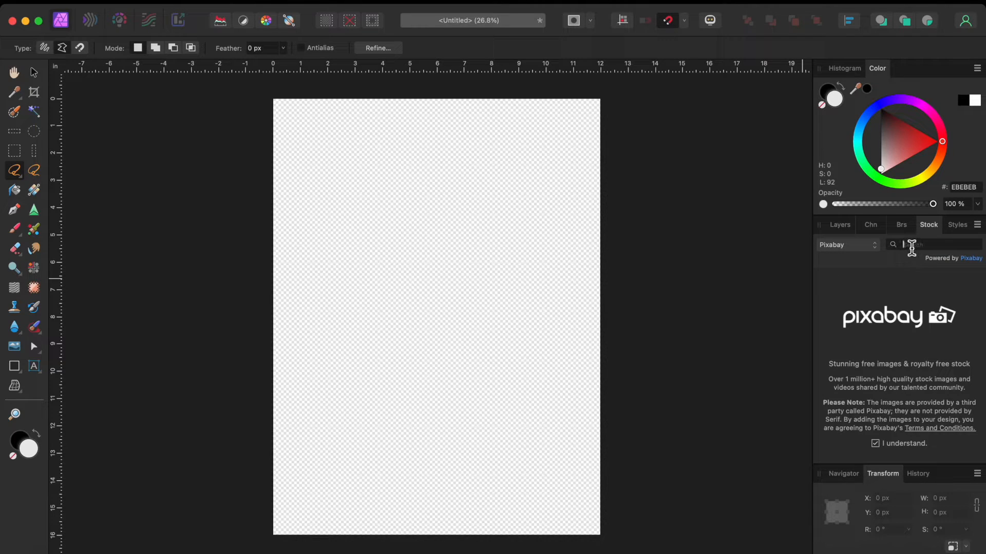
# Search the Pixabay stock library for "Baby" and place the black-and-white smiling baby photo on the lower half of the canvas.
pyautogui.press('Return')
pyautogui.scroll(-5, 949, 368)
pyautogui.scroll(-6, 949, 369)
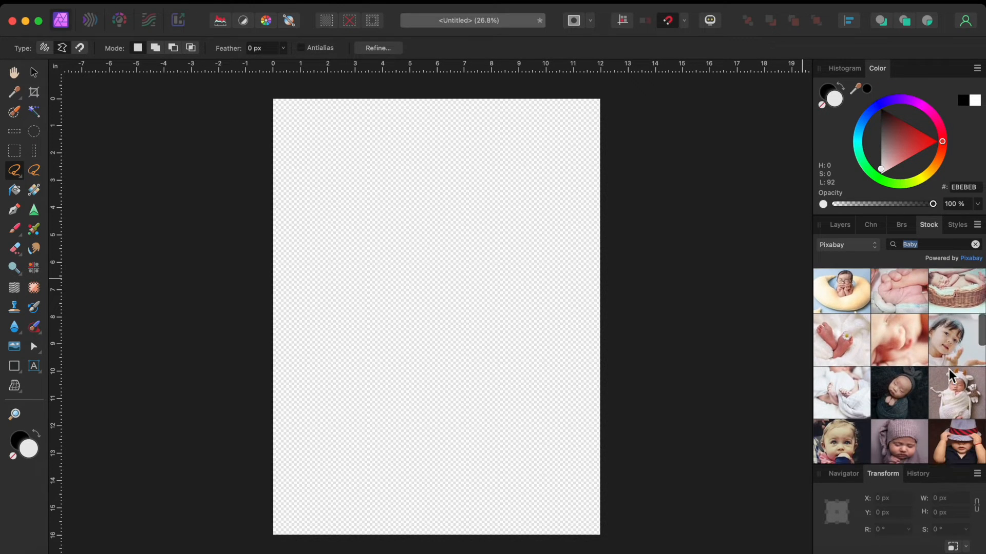
pyautogui.scroll(-6, 948, 368)
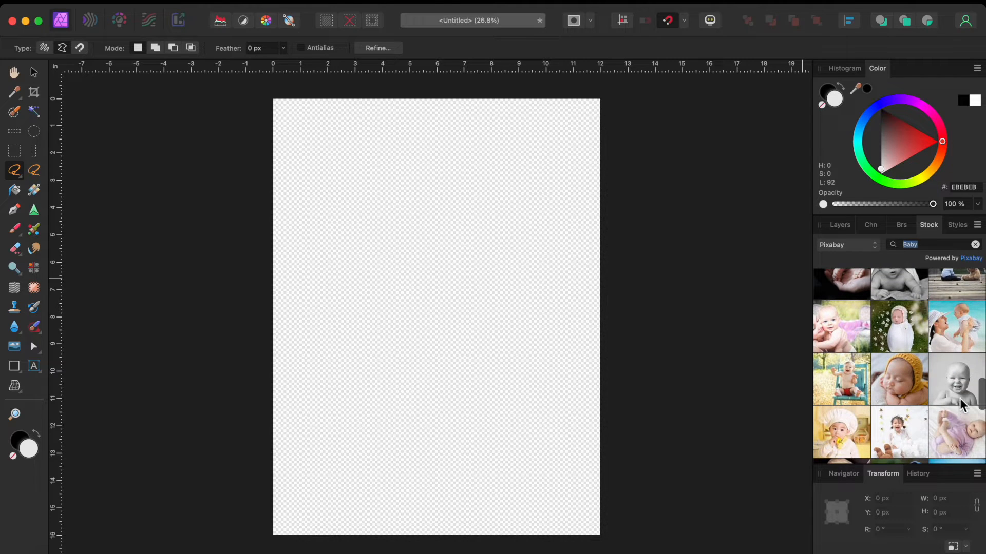
pyautogui.moveTo(963, 397); pyautogui.dragTo(430, 467)
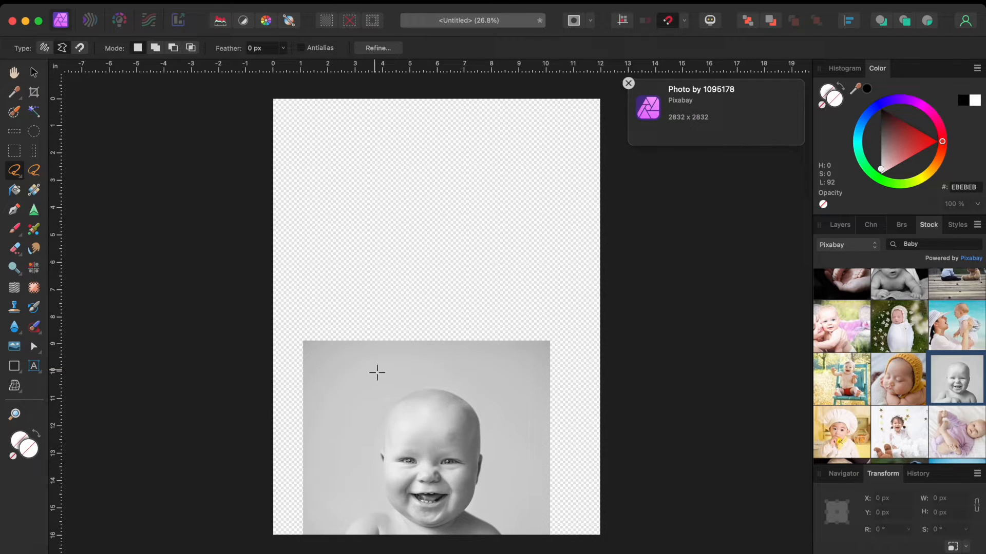
# Enlarge the baby photo to about 11.6 in square and position it against the canvas's right edge, above the bottom.
pyautogui.click(34, 72)
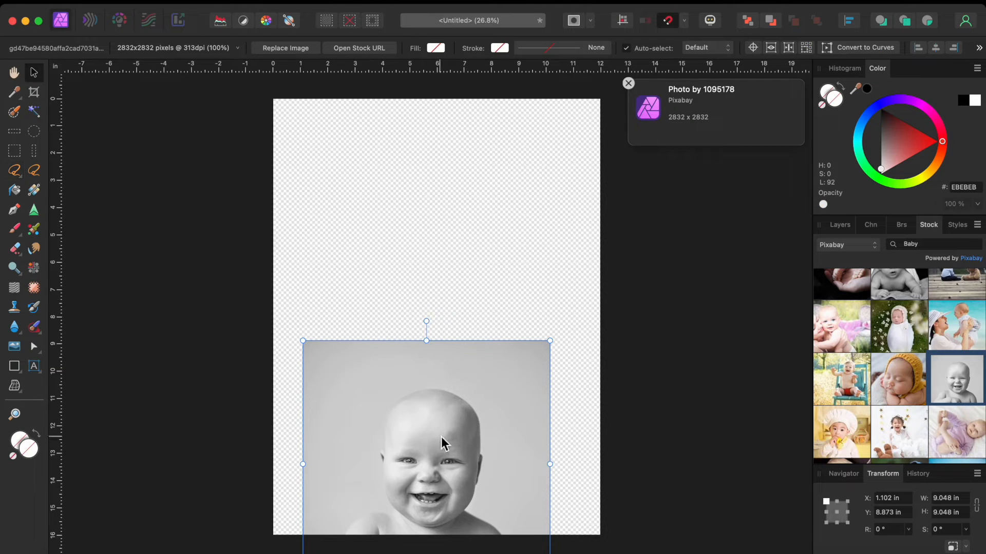
pyautogui.moveTo(441, 436); pyautogui.dragTo(446, 381)
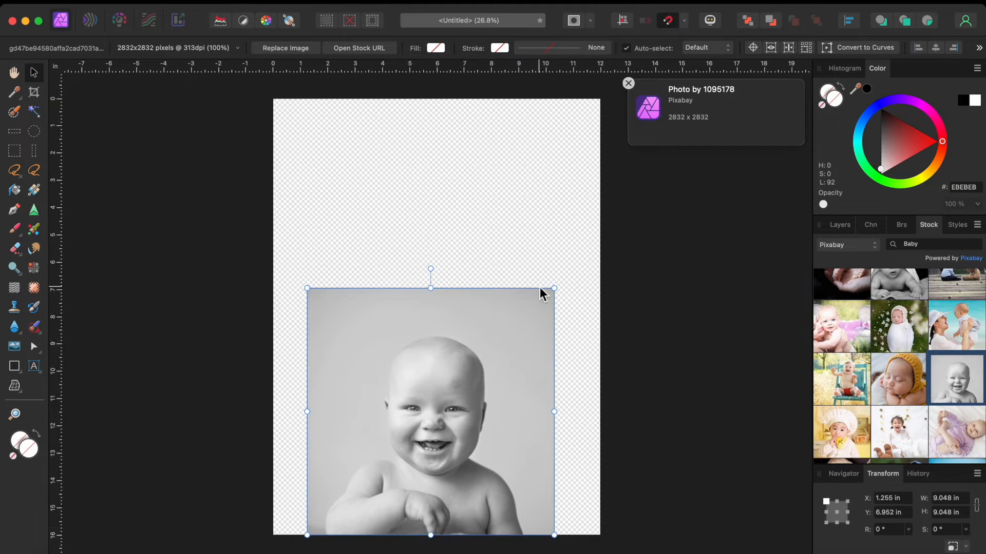
pyautogui.moveTo(553, 290); pyautogui.dragTo(635, 207)
pyautogui.moveTo(495, 346); pyautogui.dragTo(462, 324)
pyautogui.moveTo(604, 515); pyautogui.dragTo(593, 503)
pyautogui.moveTo(538, 421); pyautogui.dragTo(544, 418)
# Start a polygonal freehand selection at the photo's bottom edge and trace the baby's left-hand arm and shoulder up to the neck.
pyautogui.scroll(5, 358, 454)
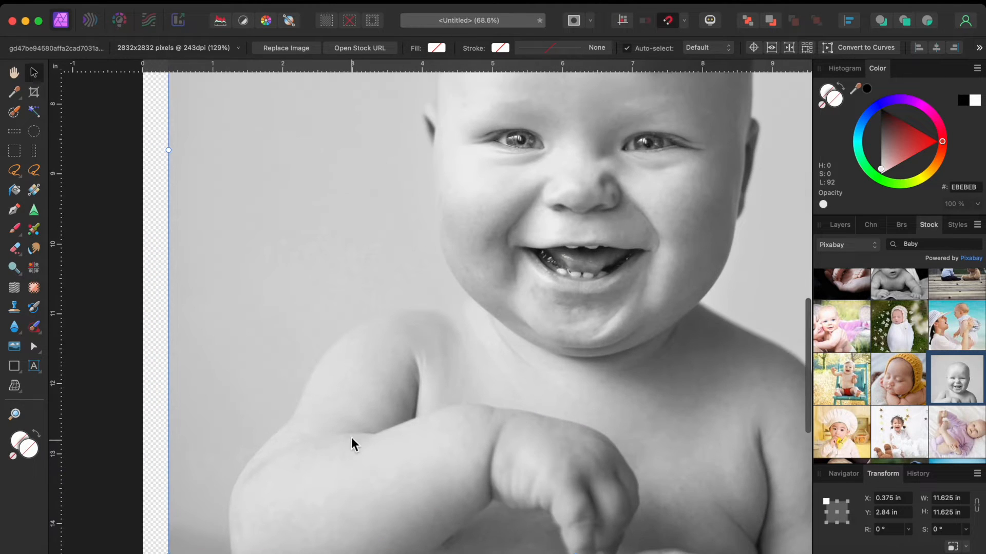
pyautogui.scroll(-3, 354, 444)
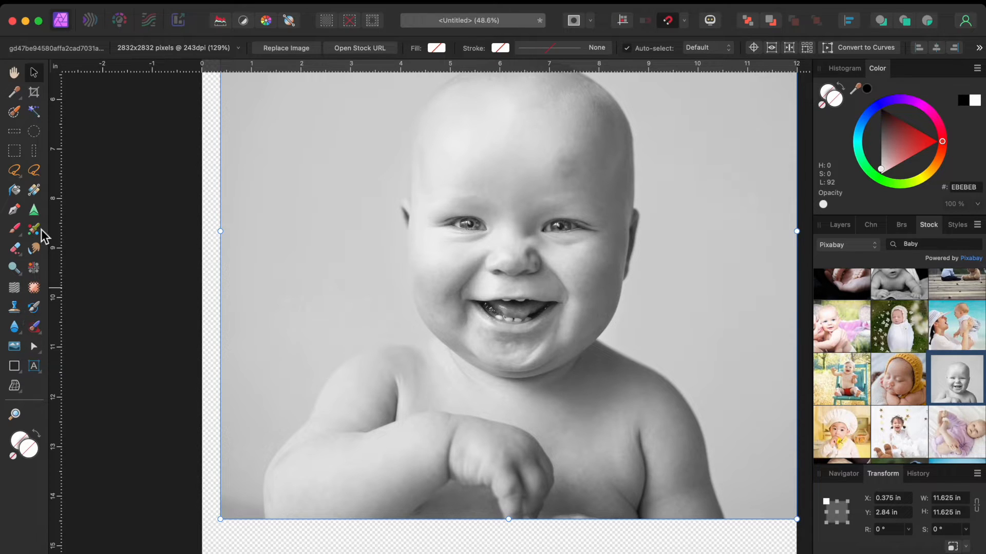
pyautogui.click(34, 172)
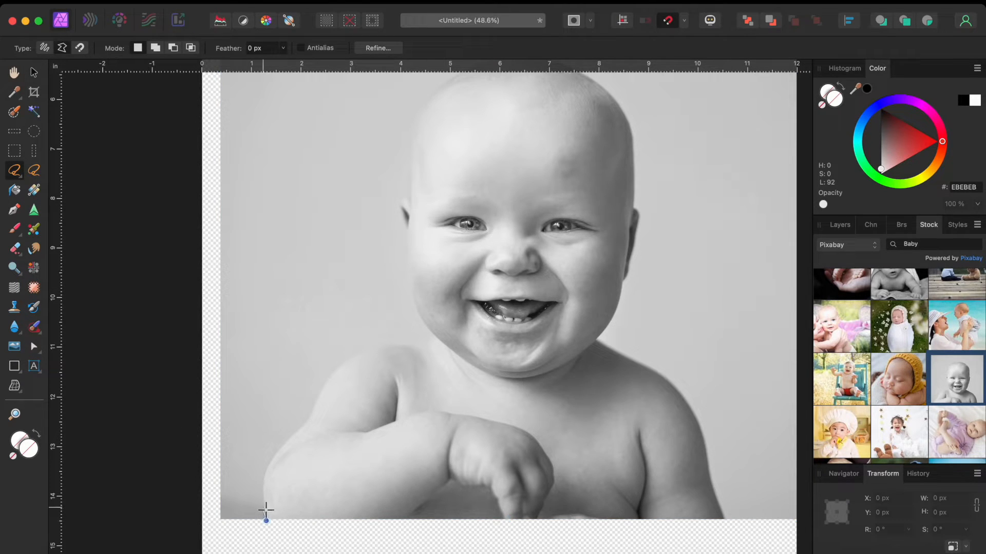
pyautogui.click(264, 488)
pyautogui.scroll(7, 274, 456)
pyautogui.click(326, 394)
pyautogui.click(385, 341)
pyautogui.click(398, 323)
pyautogui.scroll(3, 383, 328)
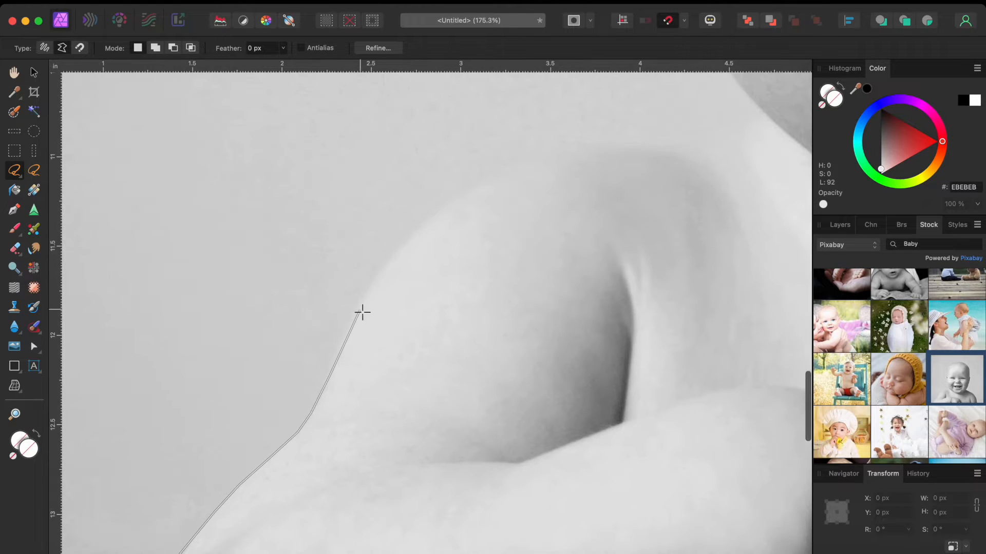
pyautogui.click(376, 275)
pyautogui.click(399, 241)
pyautogui.click(448, 211)
pyautogui.click(493, 191)
pyautogui.click(562, 184)
pyautogui.click(633, 187)
pyautogui.click(701, 146)
# Continue the polygonal selection up the left side of the baby's jaw and cheek and around the ear.
pyautogui.scroll(7, 701, 146)
pyautogui.click(212, 464)
pyautogui.click(187, 406)
pyautogui.click(173, 381)
pyautogui.click(163, 319)
pyautogui.scroll(5, 162, 287)
pyautogui.click(284, 400)
pyautogui.click(285, 358)
pyautogui.click(277, 329)
pyautogui.click(243, 237)
pyautogui.click(248, 176)
pyautogui.click(261, 171)
pyautogui.click(297, 204)
# Continue the selection outline over the crown of the baby's head and down to the right-hand ear.
pyautogui.scroll(3, 297, 204)
pyautogui.scroll(5, 260, 206)
pyautogui.click(164, 229)
pyautogui.scroll(5, 213, 151)
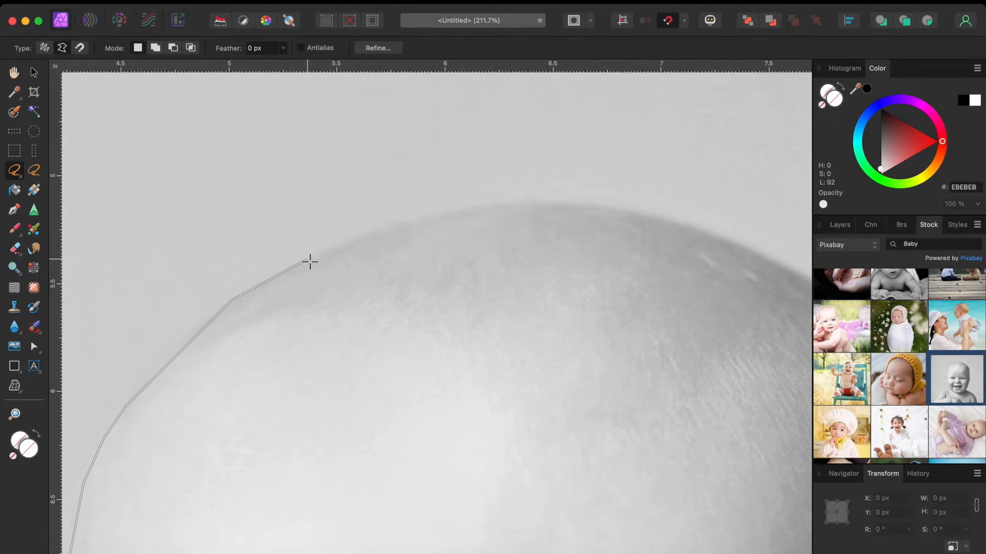
pyautogui.click(513, 199)
pyautogui.hscroll(8, 512, 199)
pyautogui.click(261, 170)
pyautogui.scroll(-5, 462, 291)
pyautogui.click(462, 291)
pyautogui.scroll(-8, 455, 284)
pyautogui.click(455, 283)
pyautogui.scroll(-5, 447, 338)
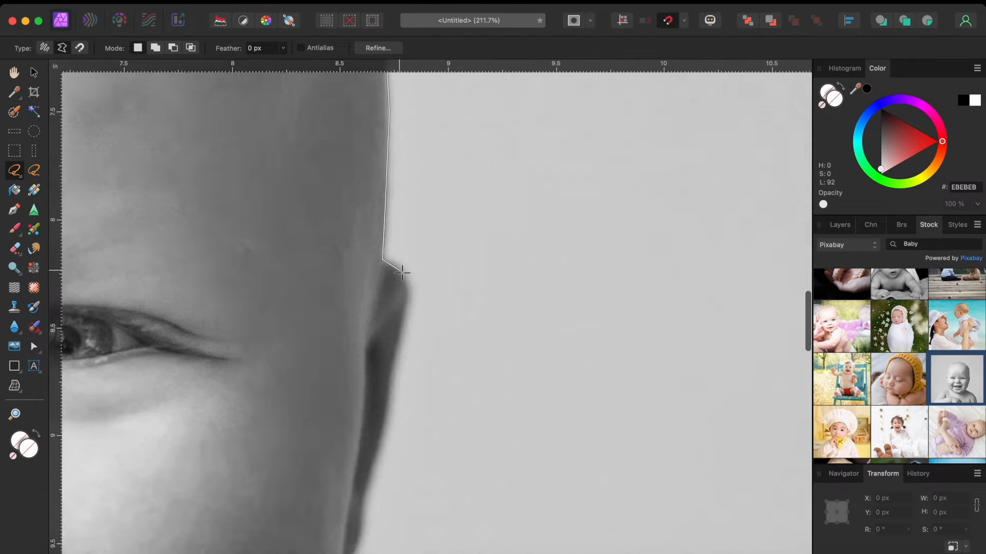
# Trace the selection around the right-hand ear and down the cheek and jaw to where the shoulder begins.
pyautogui.click(405, 274)
pyautogui.scroll(-5, 406, 315)
pyautogui.click(409, 271)
pyautogui.click(369, 396)
pyautogui.scroll(-5, 370, 396)
pyautogui.click(299, 414)
pyautogui.scroll(-8, 299, 414)
pyautogui.click(317, 280)
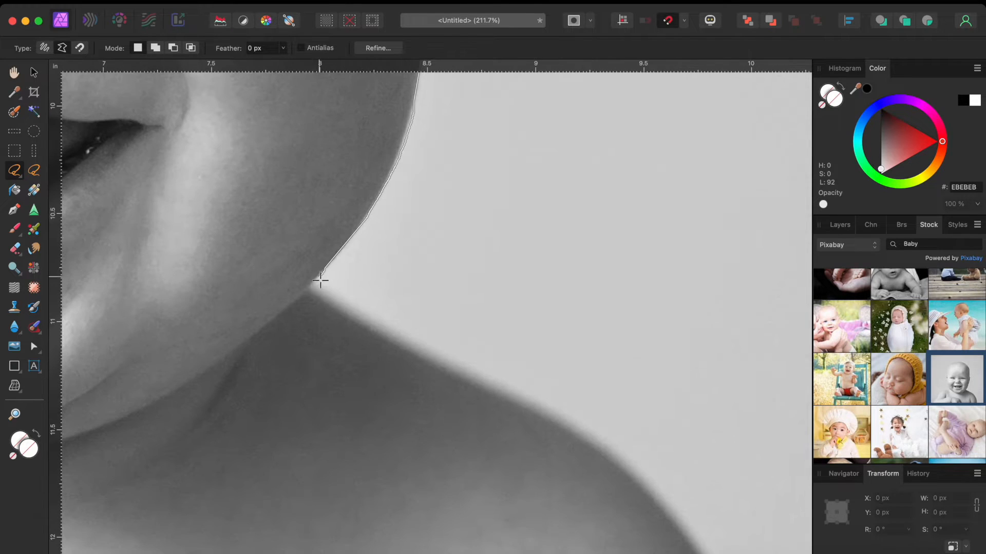
# Trace the selection along the right-hand shoulder and down the arm to just below the photo's bottom edge.
pyautogui.click(400, 341)
pyautogui.scroll(-5, 402, 328)
pyautogui.click(405, 260)
pyautogui.click(529, 350)
pyautogui.scroll(-5, 531, 337)
pyautogui.click(488, 197)
pyautogui.click(528, 298)
pyautogui.click(542, 349)
pyautogui.scroll(-5, 543, 346)
pyautogui.click(551, 358)
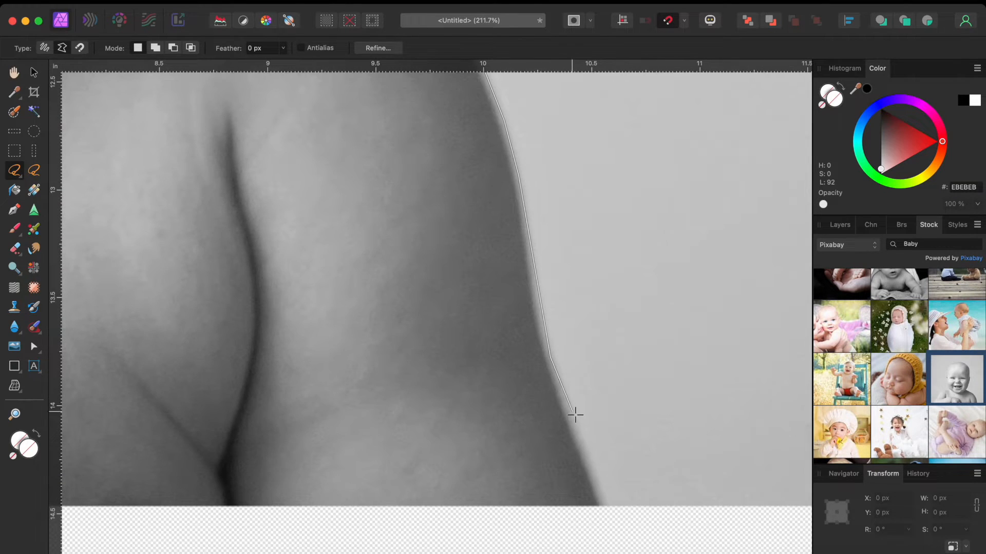
pyautogui.click(618, 523)
# Run the selection outline below the photo and close it at its starting point beside the left-hand arm.
pyautogui.scroll(-6, 614, 523)
pyautogui.scroll(-3, 596, 522)
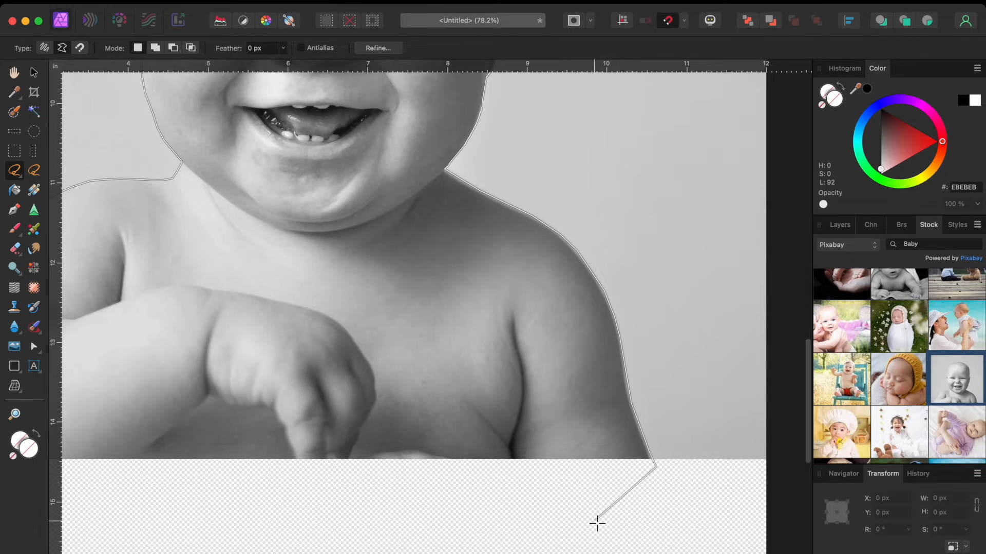
pyautogui.hscroll(-10, 273, 493)
pyautogui.scroll(-3, 273, 493)
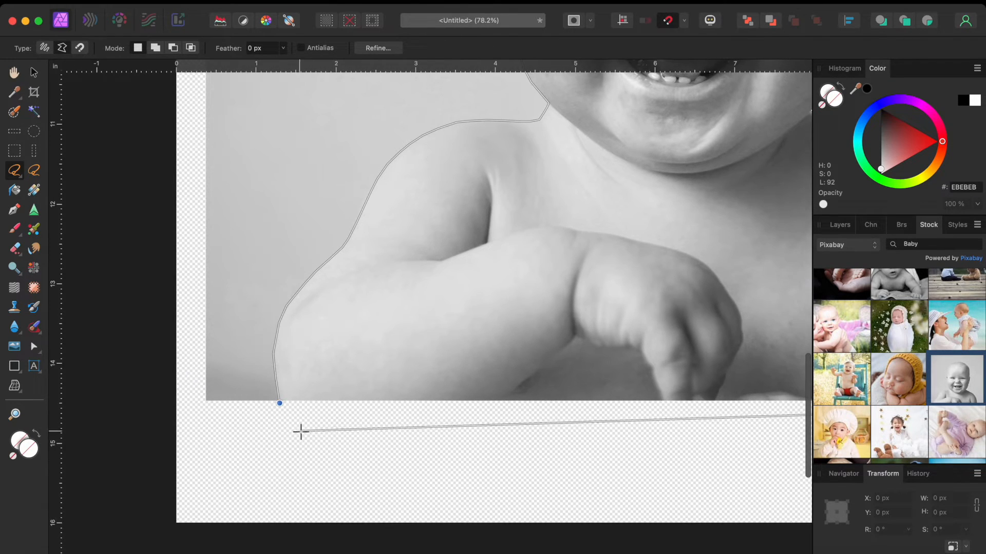
pyautogui.click(280, 405)
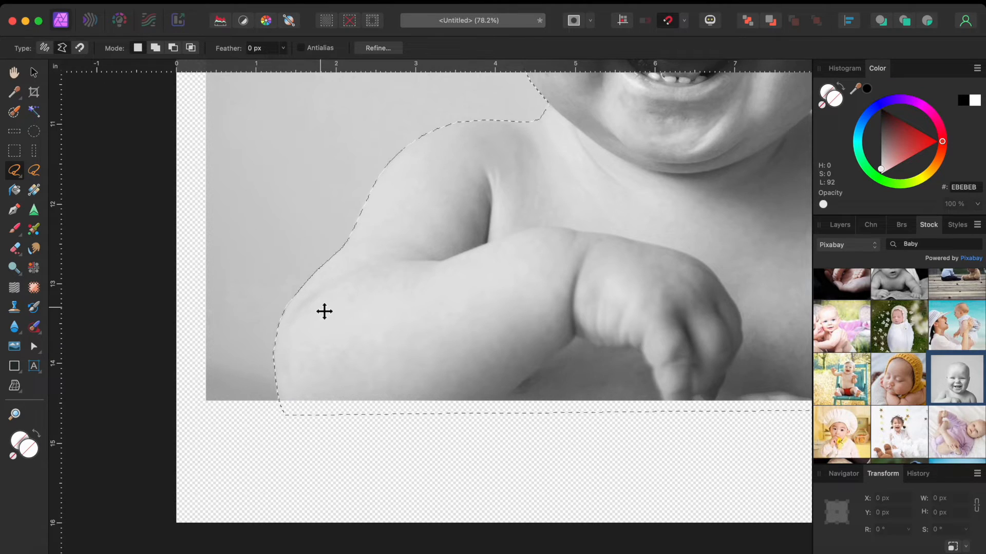
# Try to remove the photo's background by inverting the pixel selection and deleting, and undo the deletion.
pyautogui.scroll(6, 323, 310)
pyautogui.hscroll(4, 324, 310)
pyautogui.scroll(-5, 323, 311)
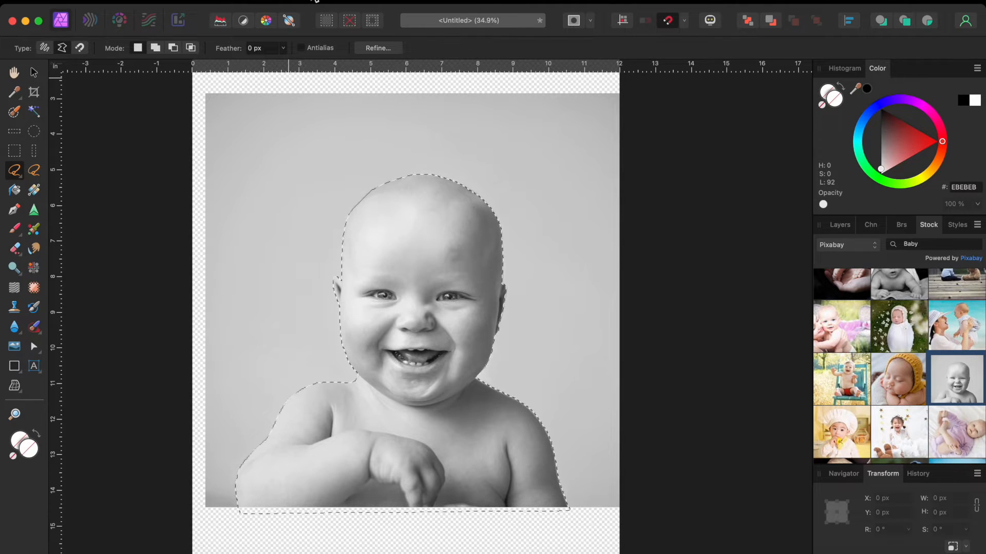
pyautogui.click(313, 2)
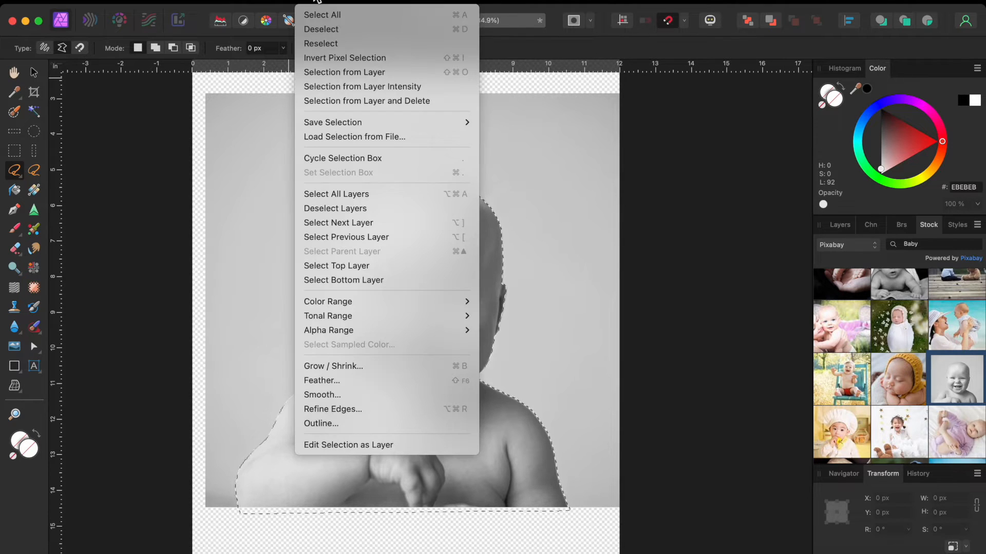
pyautogui.click(353, 57)
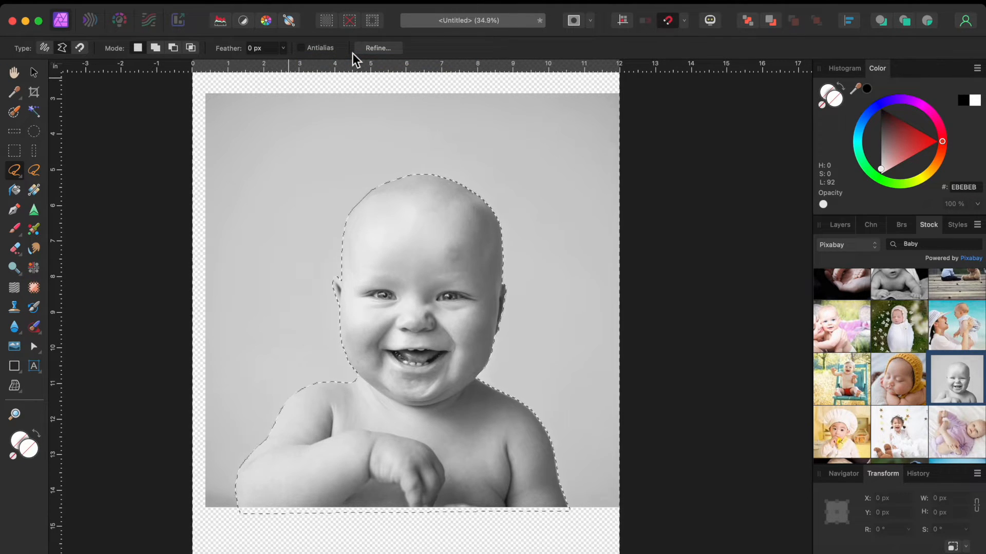
pyautogui.press('Delete')
pyautogui.press('super+z')
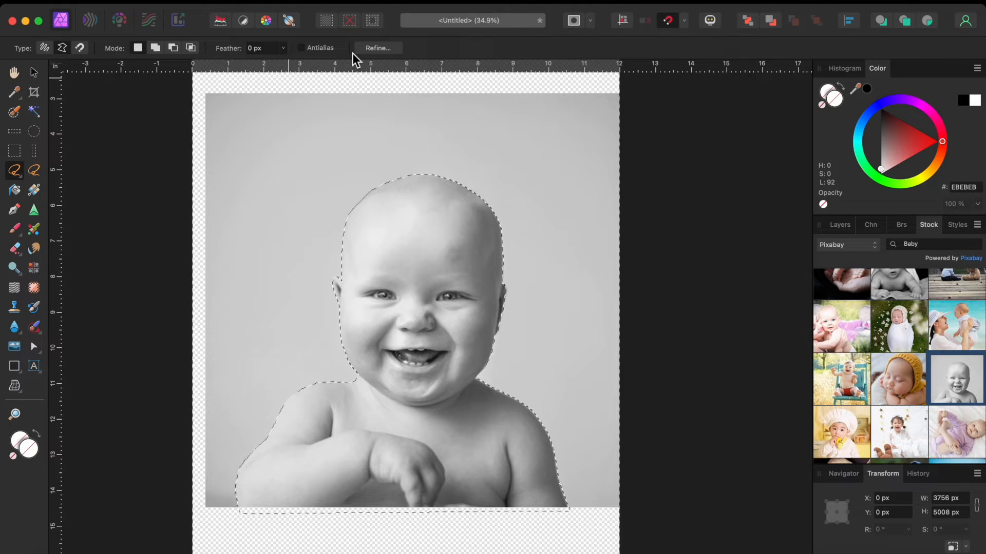
# Rasterize the baby photo layer.
pyautogui.click(840, 225)
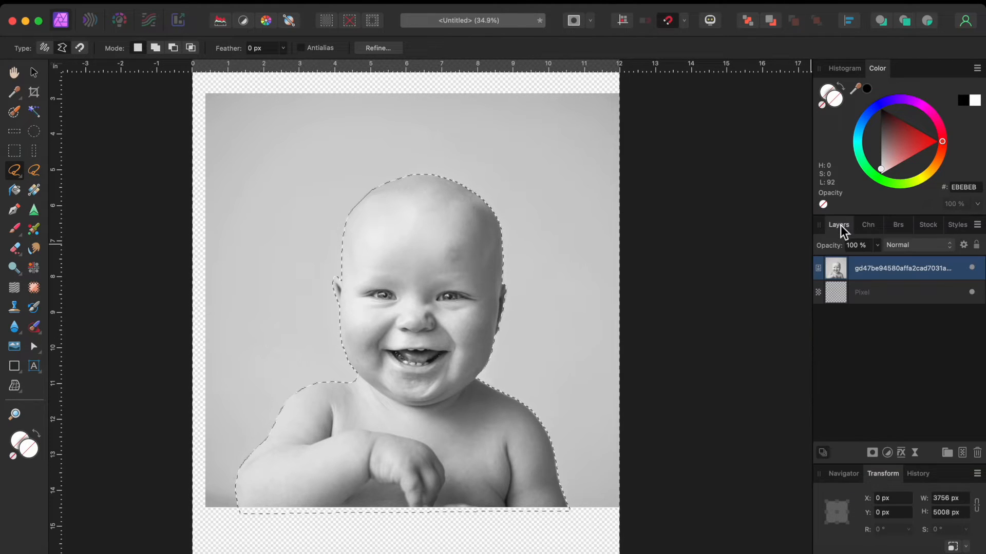
pyautogui.rightClick(886, 270)
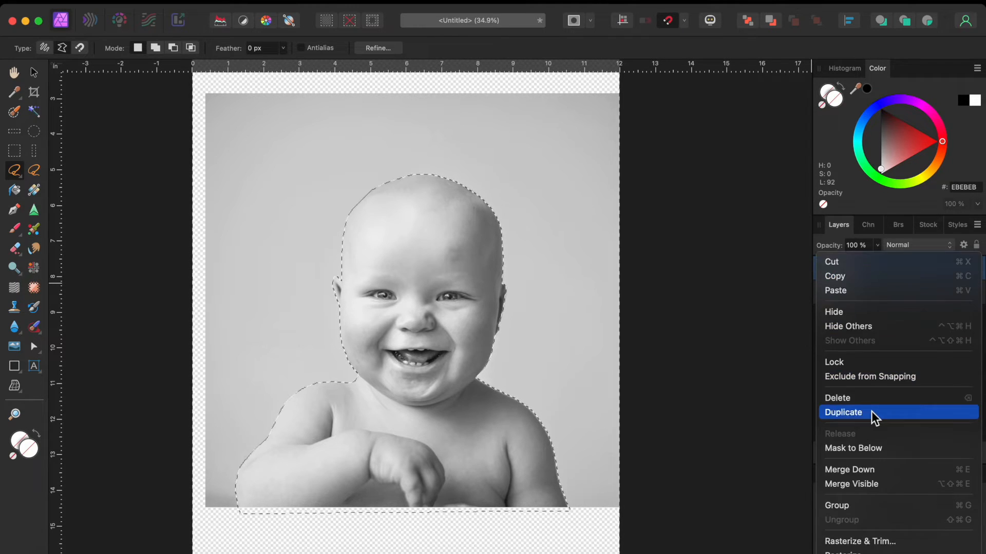
pyautogui.scroll(-3, 870, 411)
pyautogui.click(844, 452)
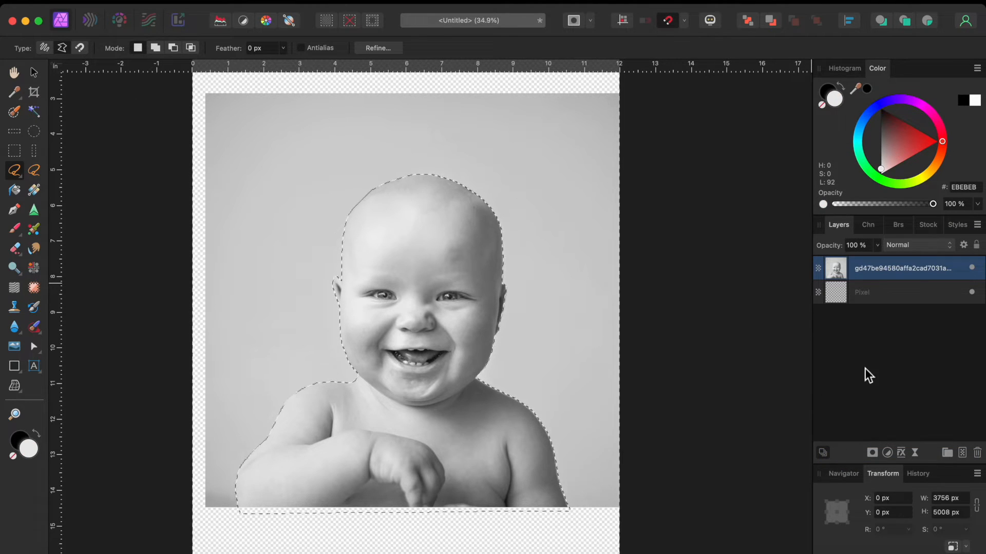
# Invert the pixel selection around the baby, delete the photo's grey background and deselect.
pyautogui.press('super+x')
pyautogui.press('super+v')
pyautogui.click(321, 5)
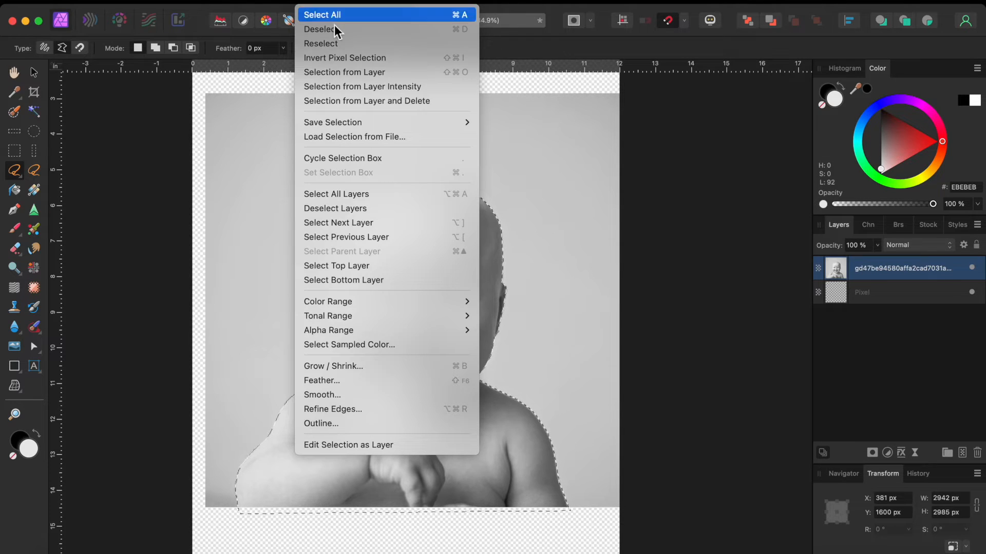
pyautogui.click(343, 56)
pyautogui.press('Delete')
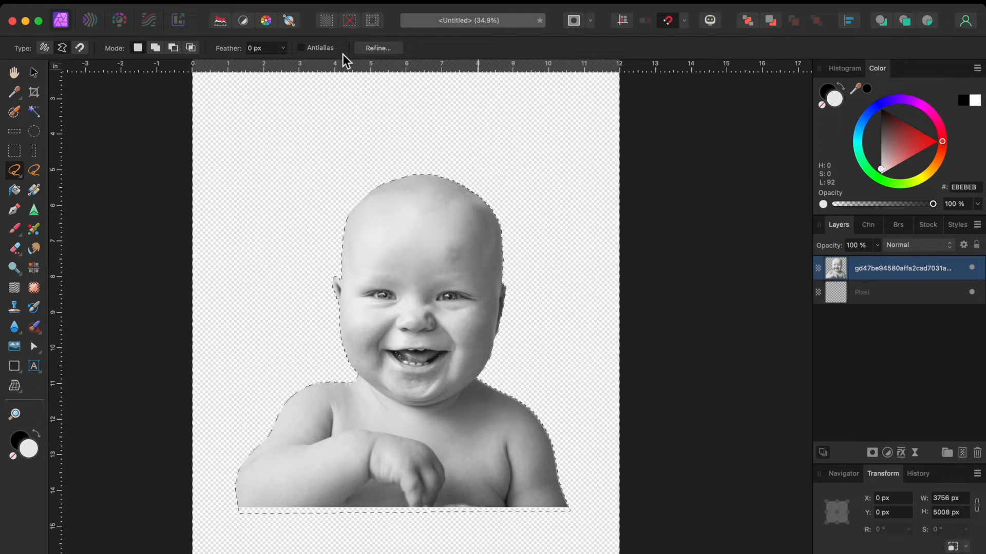
pyautogui.press('super+d')
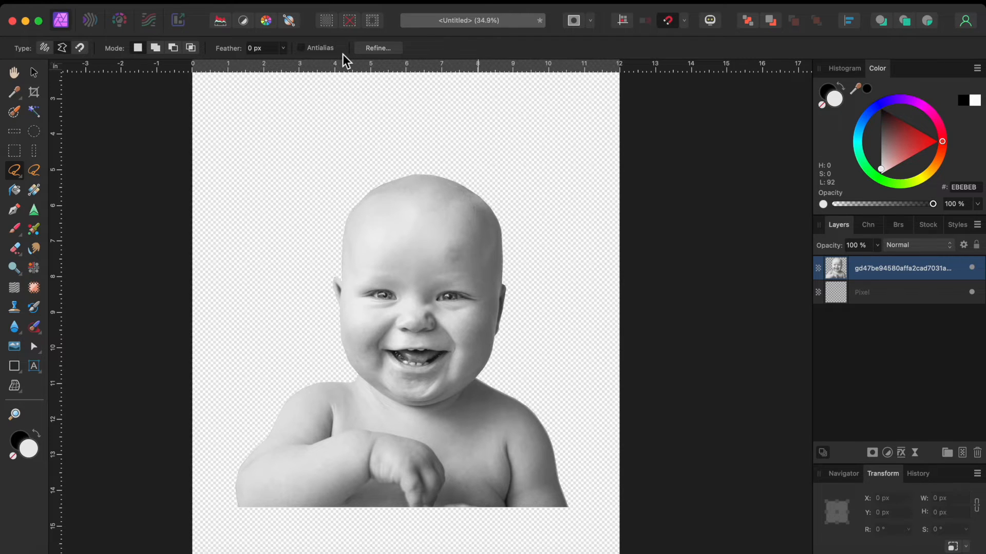
pyautogui.click(33, 72)
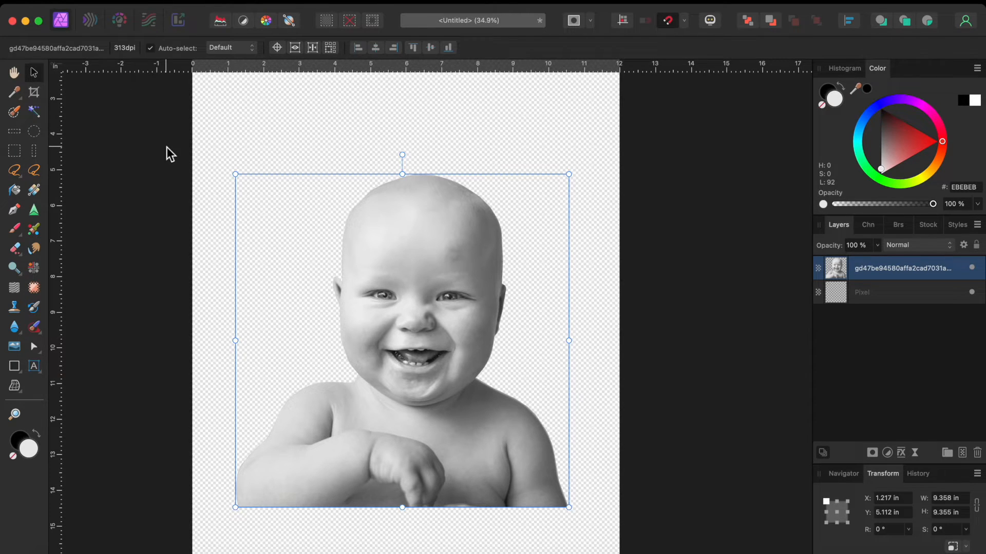
pyautogui.press('super+0')
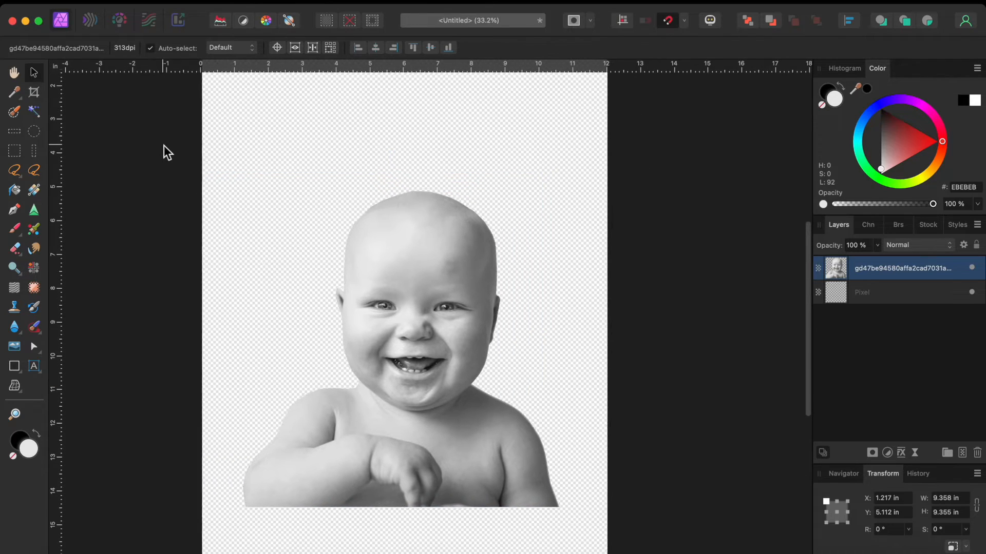
# Switch to the Chrome browser and search Bing Images for "chefs hat", with the license filter "Free to modify, share, and use commercially".
pyautogui.click(102, 545)
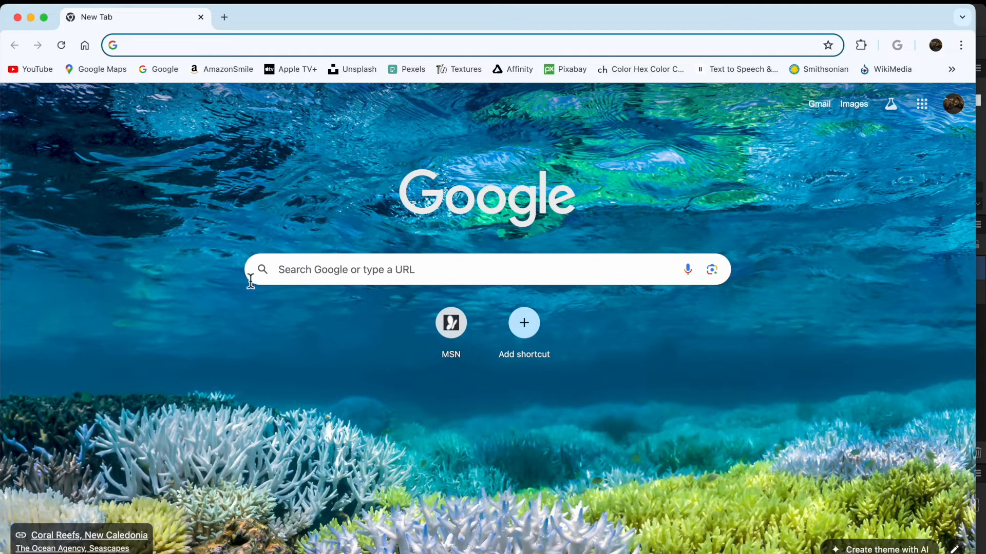
pyautogui.click(294, 269)
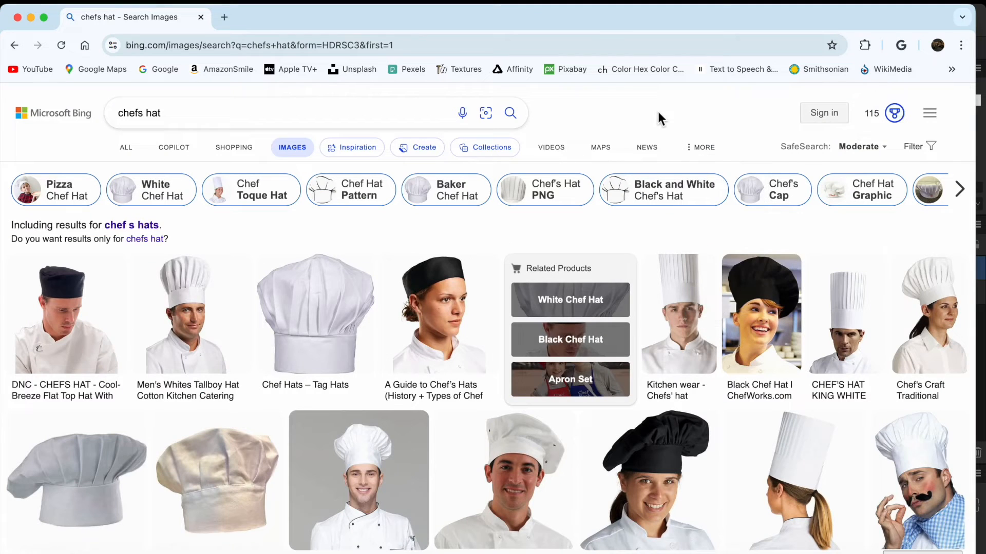
pyautogui.click(918, 155)
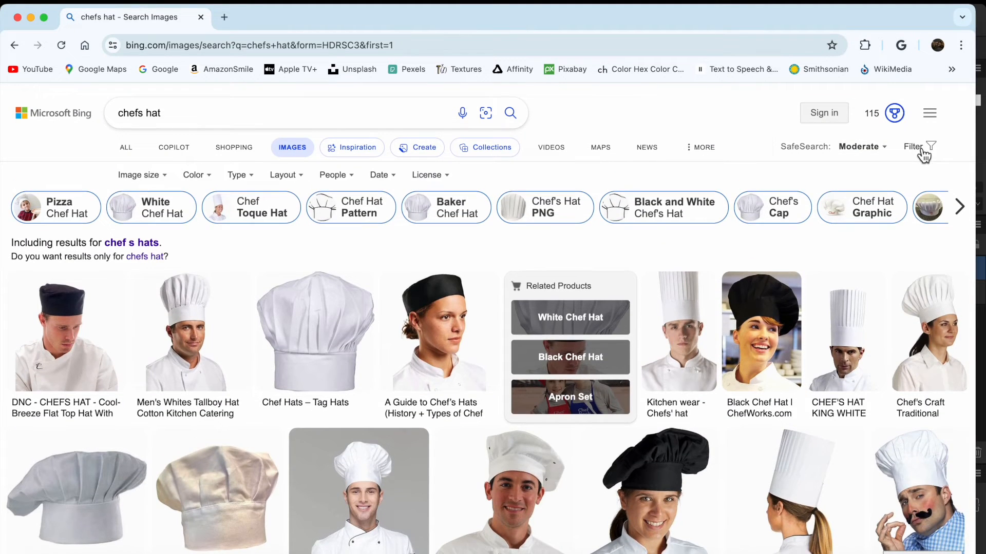
pyautogui.click(447, 177)
pyautogui.click(470, 329)
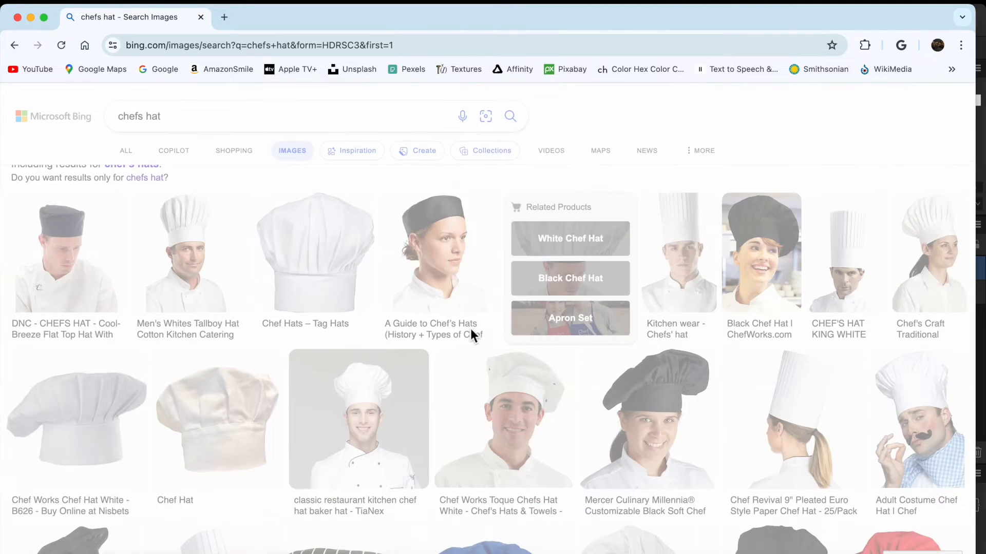
pyautogui.scroll(-2, 470, 333)
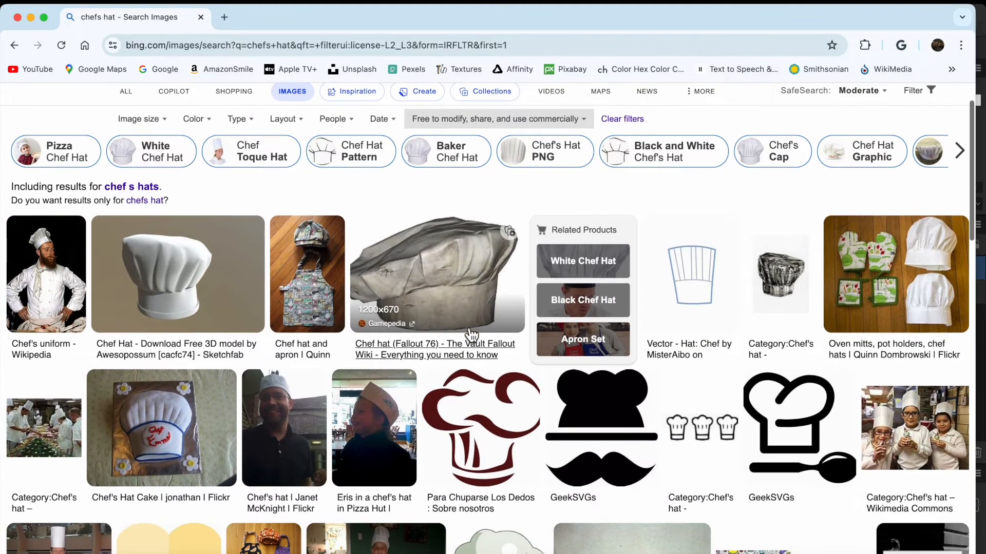
pyautogui.scroll(-10, 529, 422)
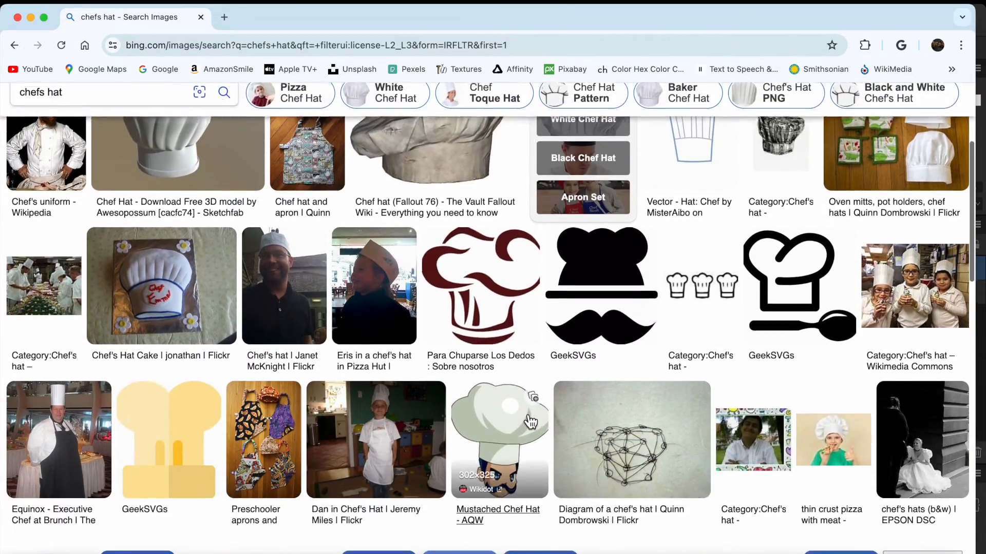
pyautogui.scroll(10, 530, 422)
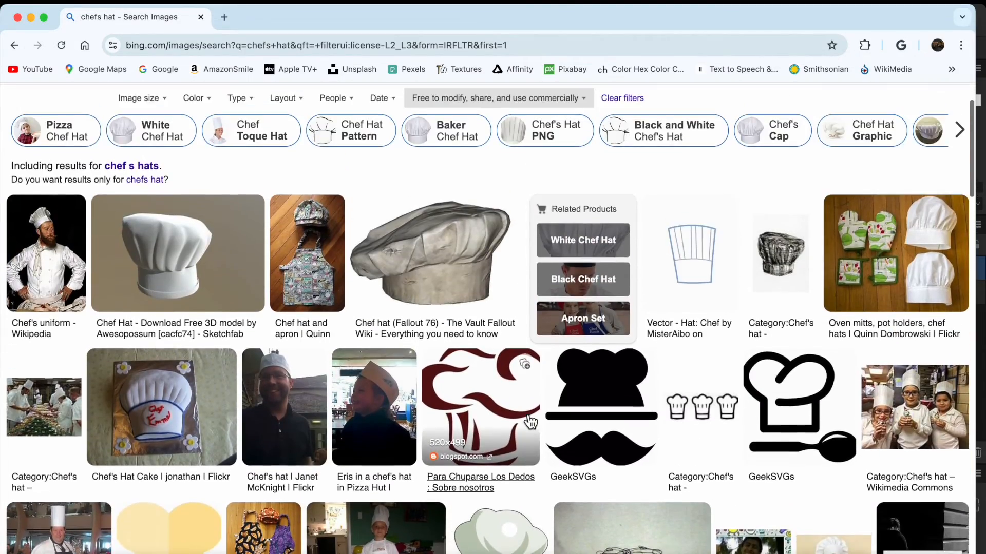
# Copy the Fallout 76 chef hat image from the search results and paste it into the baby photo document in Affinity Photo.
pyautogui.click(474, 278)
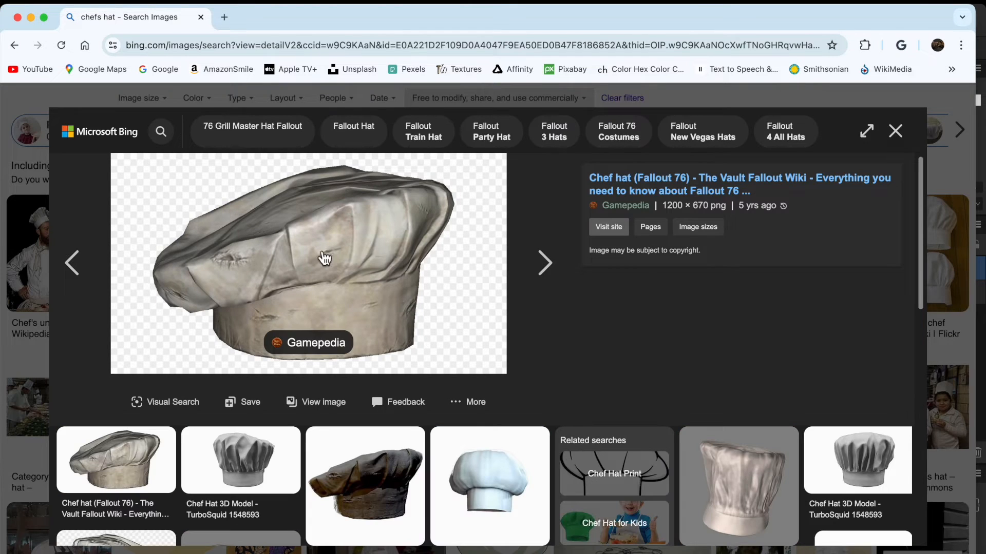
pyautogui.rightClick(318, 247)
pyautogui.click(341, 285)
pyautogui.click(357, 551)
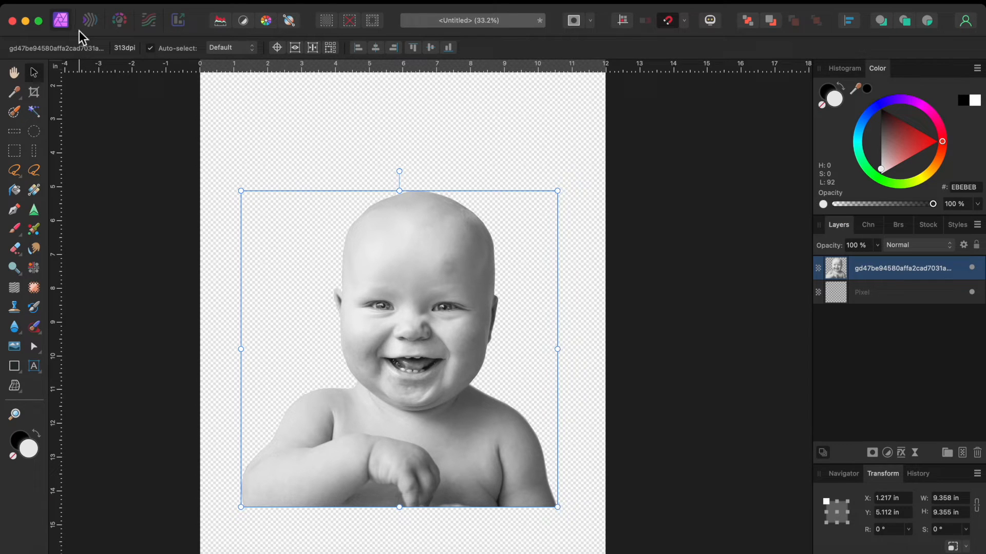
pyautogui.click(153, 1)
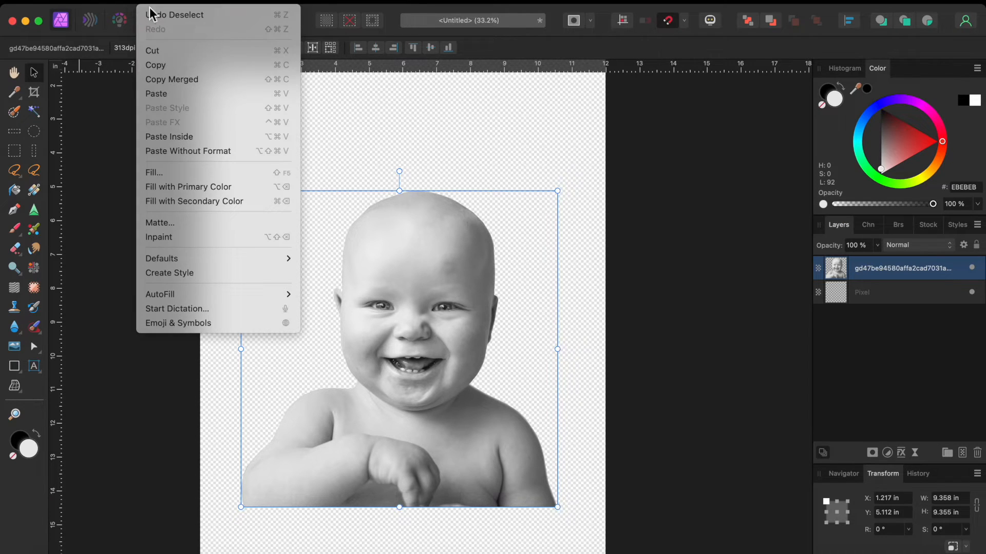
pyautogui.click(157, 93)
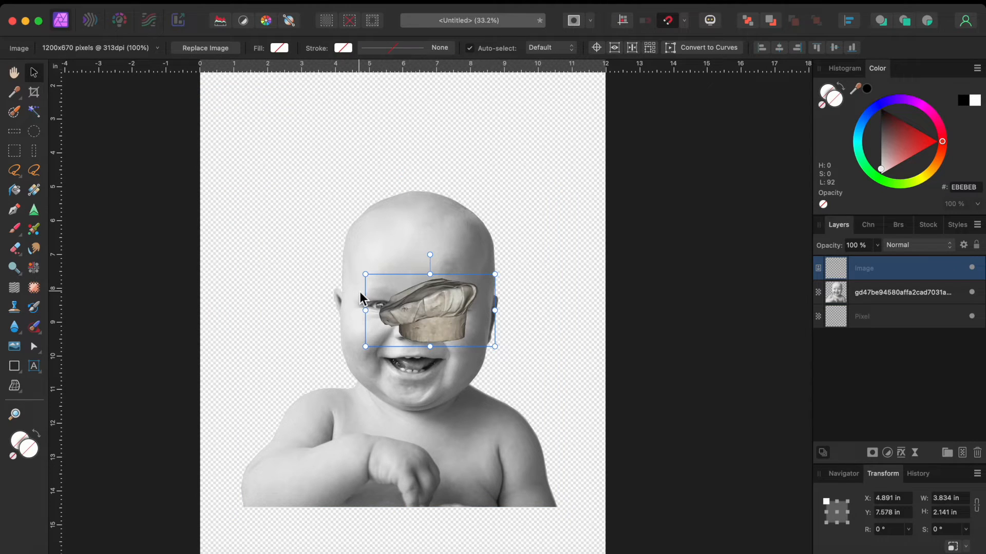
# Enlarge the pasted chef's hat image to about 9.05 × 5.05 in and position it on the baby's head.
pyautogui.moveTo(366, 275); pyautogui.dragTo(264, 159)
pyautogui.moveTo(341, 279); pyautogui.dragTo(396, 174)
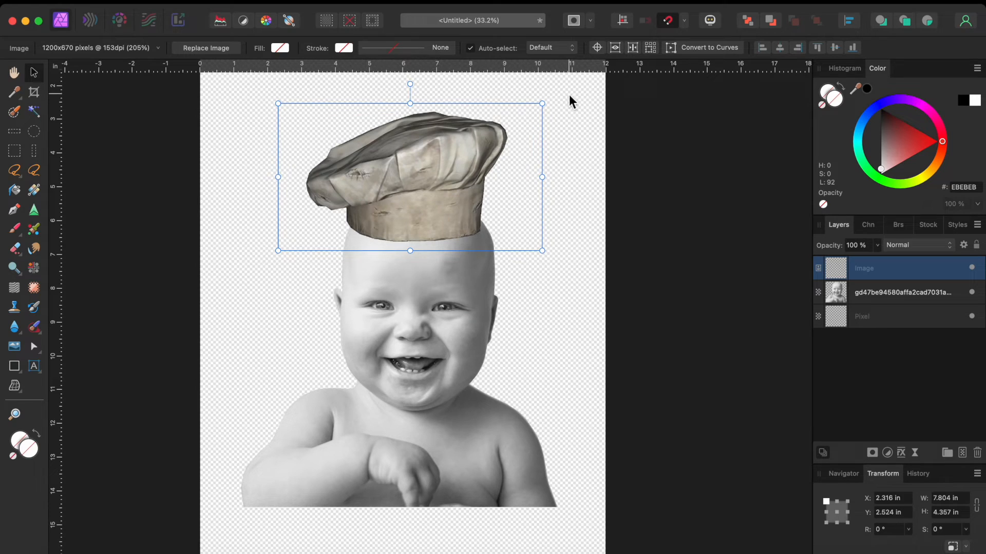
pyautogui.moveTo(542, 103); pyautogui.dragTo(596, 73)
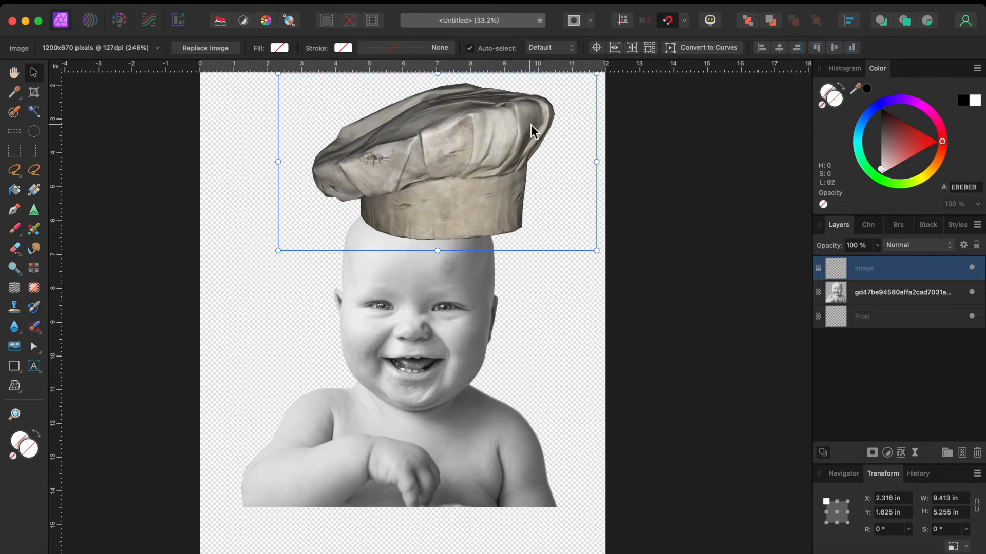
pyautogui.moveTo(512, 126); pyautogui.dragTo(485, 144)
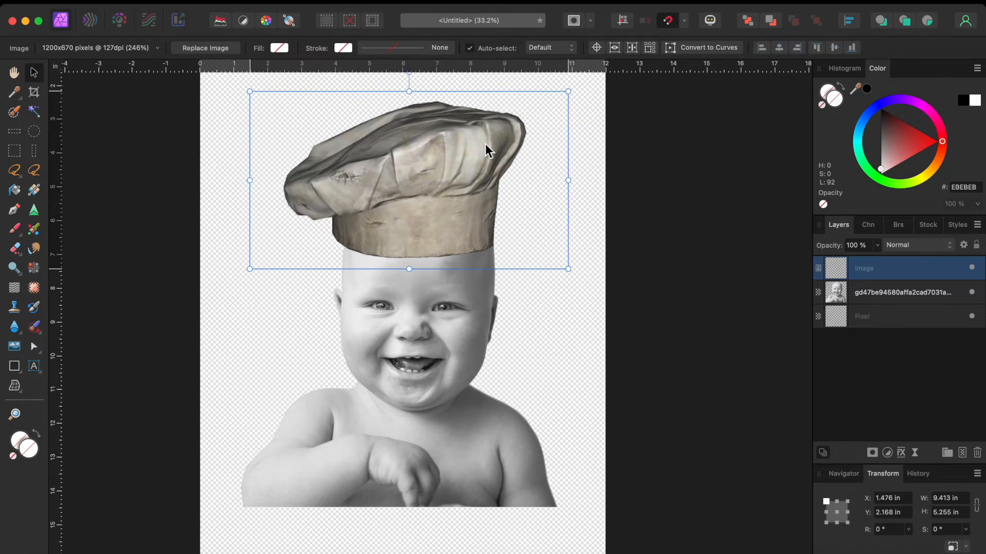
pyautogui.moveTo(255, 270); pyautogui.dragTo(268, 266)
pyautogui.moveTo(401, 179); pyautogui.dragTo(399, 186)
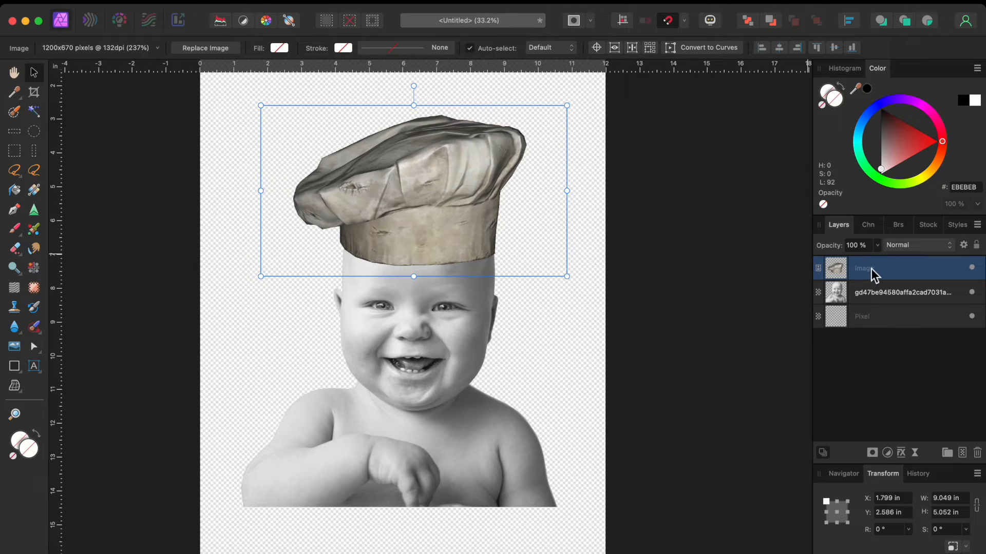
# Add an HSL adjustment and nest it inside the chef's hat image layer.
pyautogui.click(887, 453)
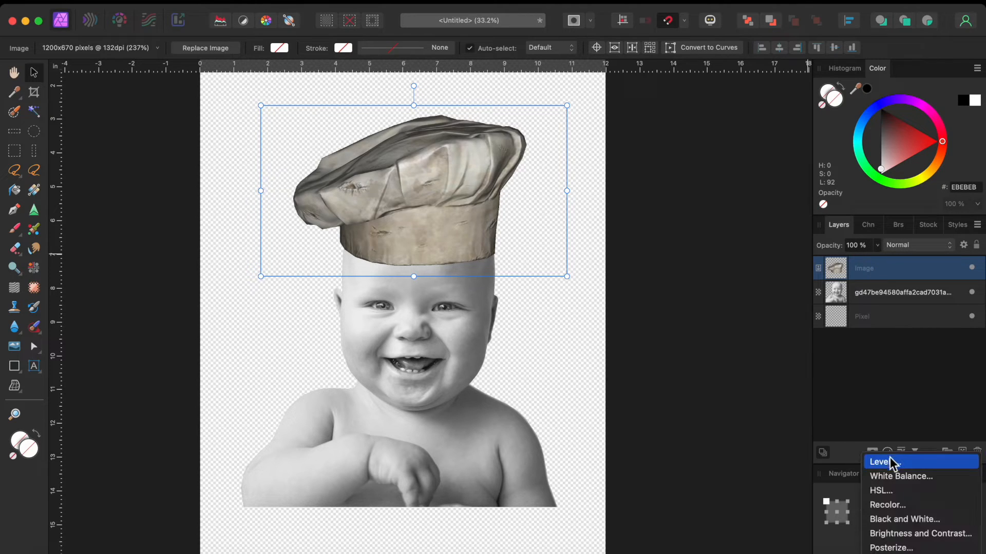
pyautogui.click(892, 495)
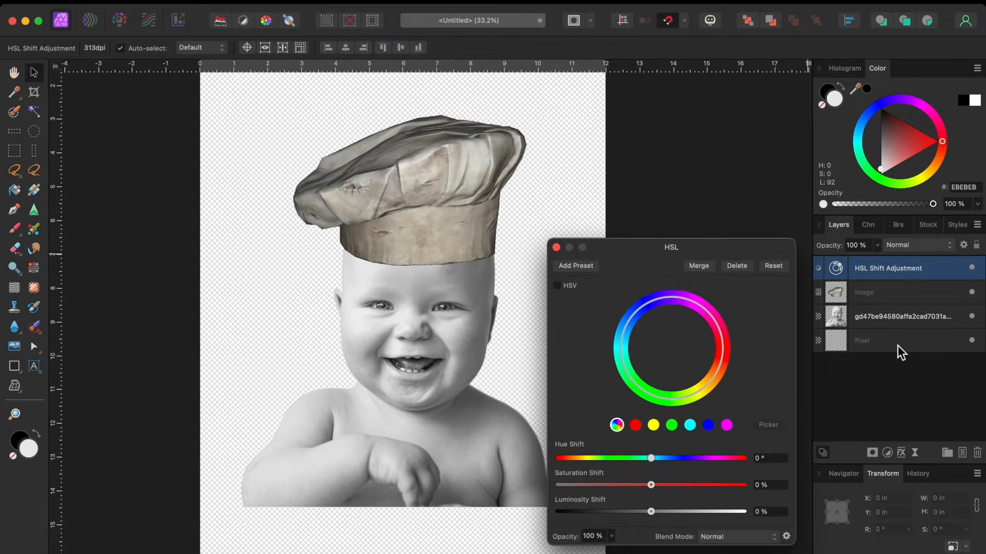
pyautogui.moveTo(904, 276); pyautogui.dragTo(904, 292)
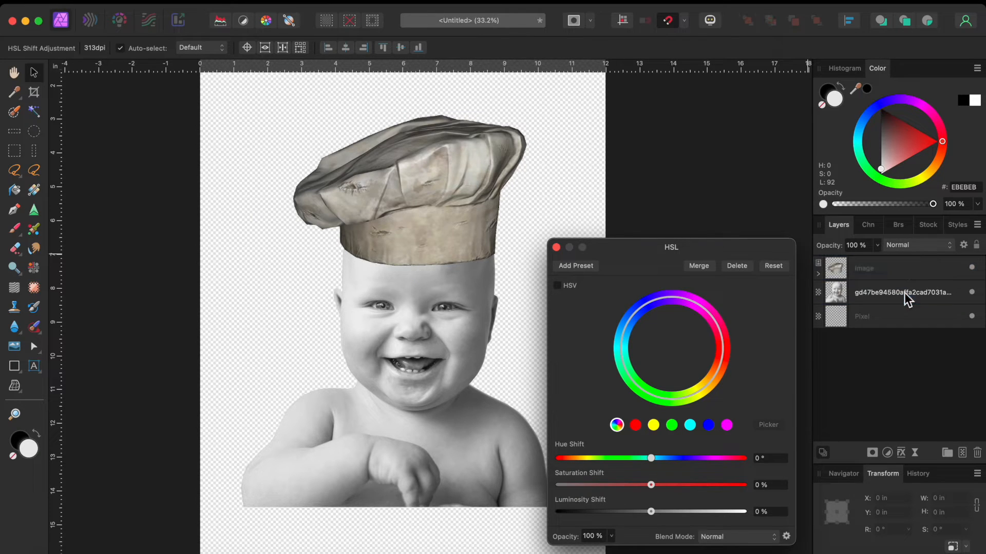
# Set the hat's HSL saturation shift to -100% and luminosity shift to about 48%, and close the adjustment.
pyautogui.moveTo(651, 487); pyautogui.dragTo(559, 487)
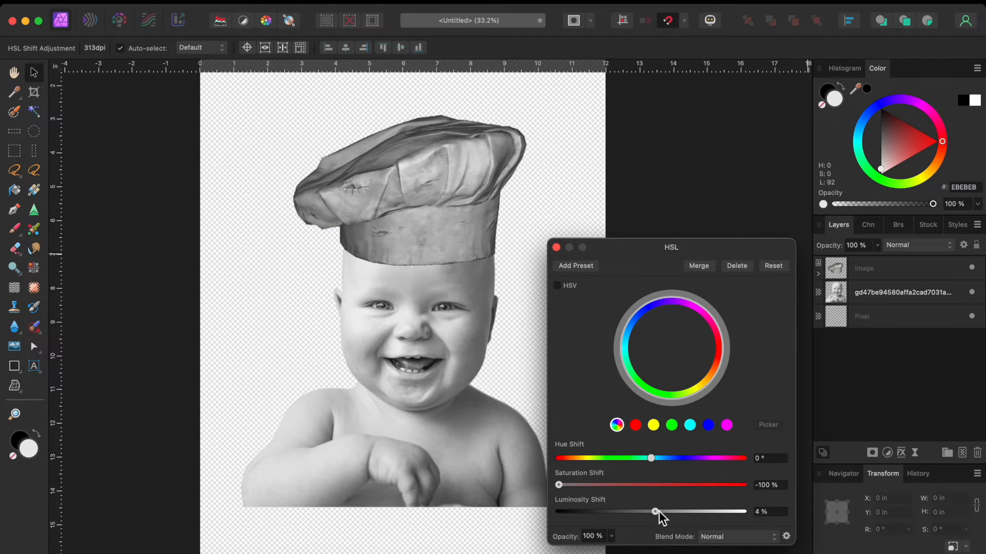
pyautogui.moveTo(658, 513); pyautogui.dragTo(673, 513)
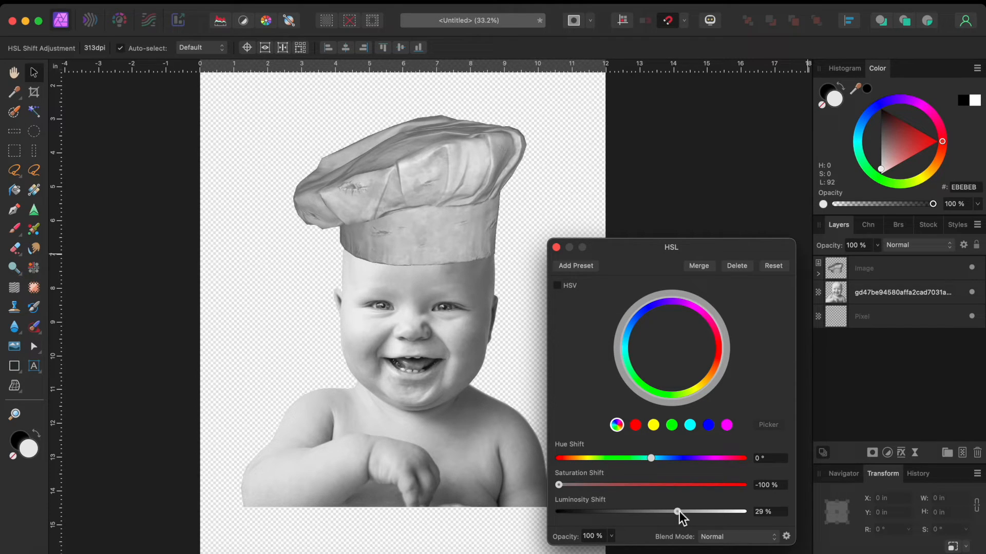
pyautogui.moveTo(679, 512); pyautogui.dragTo(698, 512)
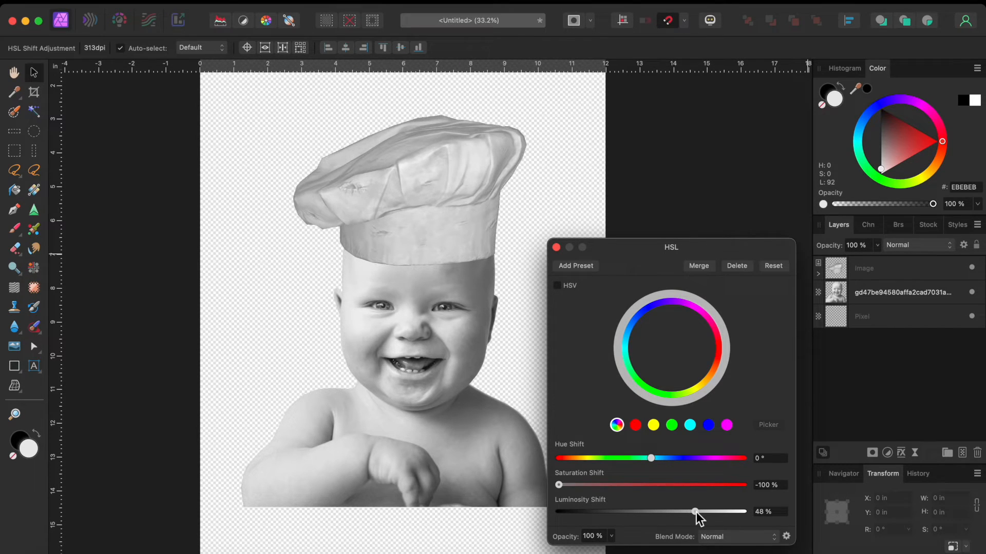
pyautogui.click(556, 247)
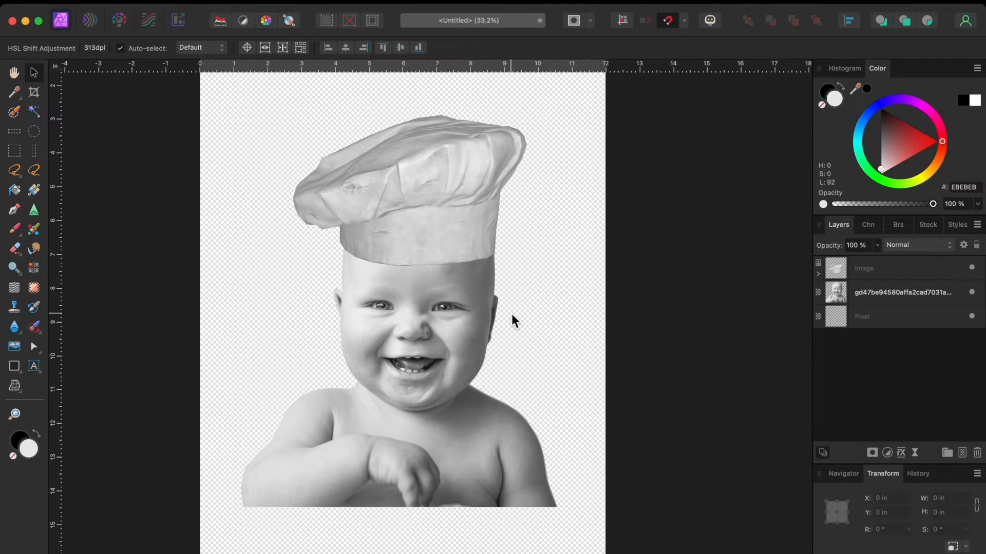
# Draw a light grey rectangle about 9.6 × 12.5 in over the figure and move its layer beneath the baby photo.
pyautogui.scroll(-5, 511, 313)
pyautogui.moveTo(306, 175); pyautogui.dragTo(590, 458)
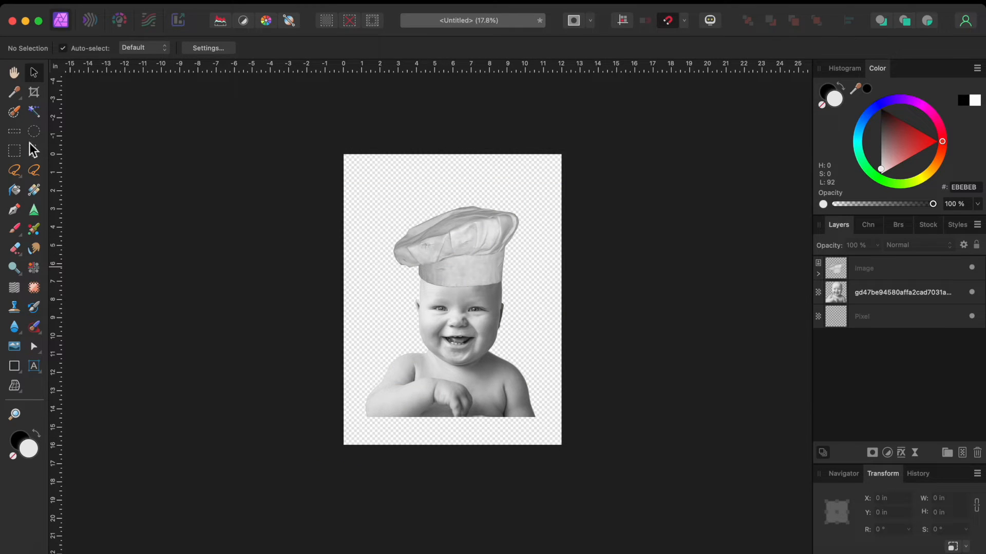
pyautogui.click(14, 366)
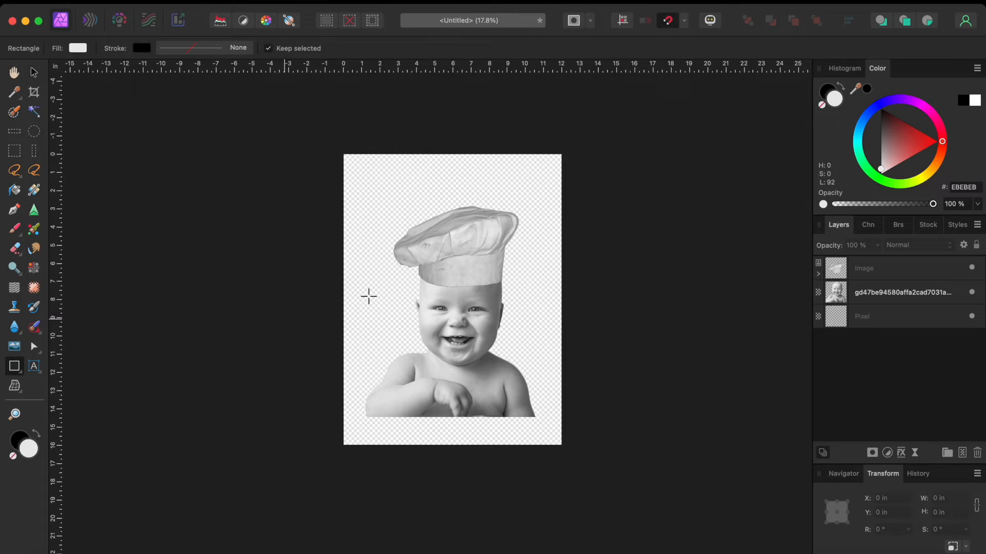
pyautogui.moveTo(372, 192); pyautogui.dragTo(542, 422)
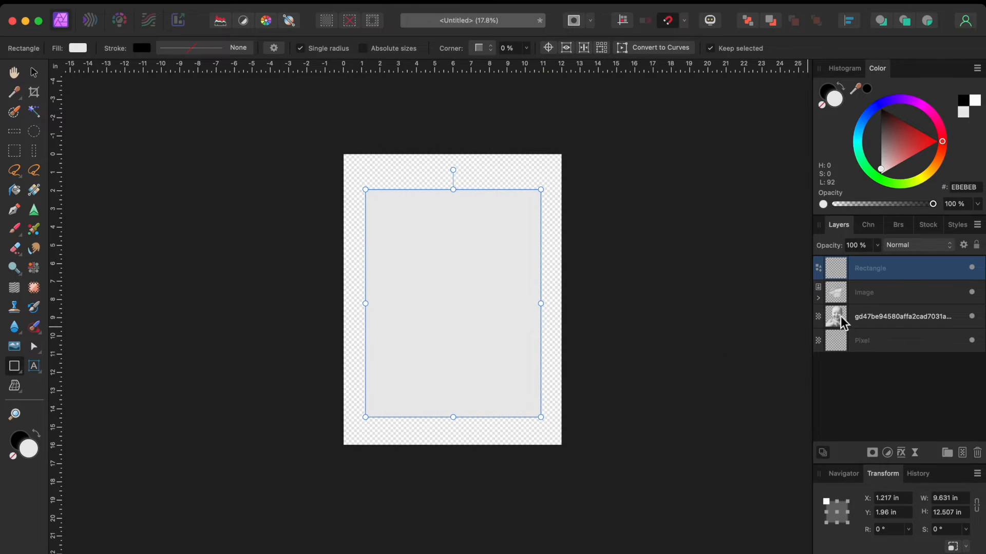
pyautogui.moveTo(902, 269); pyautogui.dragTo(881, 336)
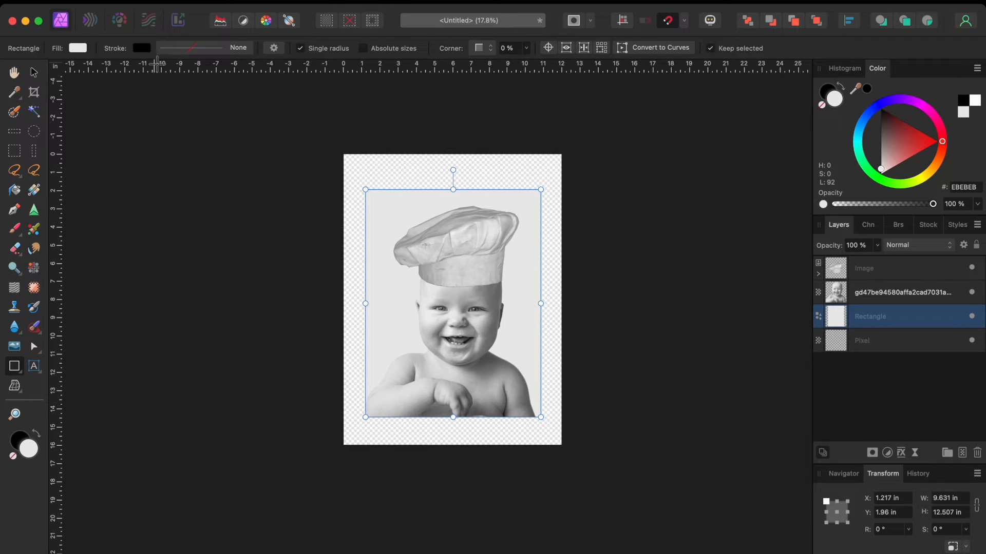
# Give the background rectangle a solid black 5 pt stroke.
pyautogui.click(171, 50)
pyautogui.moveTo(156, 92); pyautogui.dragTo(177, 90)
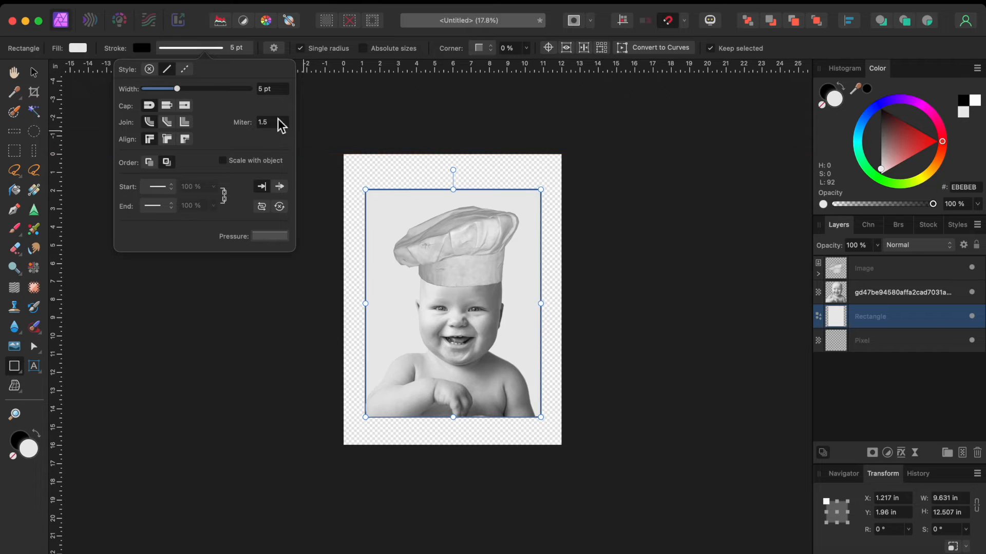
pyautogui.click(35, 75)
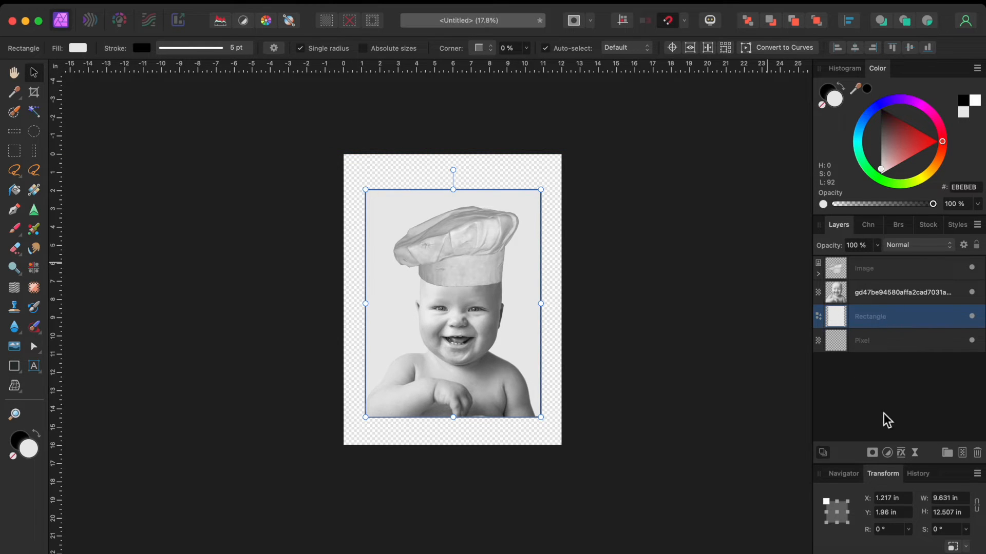
# Add a Gradient Overlay layer effect to the background rectangle and set its gradient type to Radial.
pyautogui.click(901, 453)
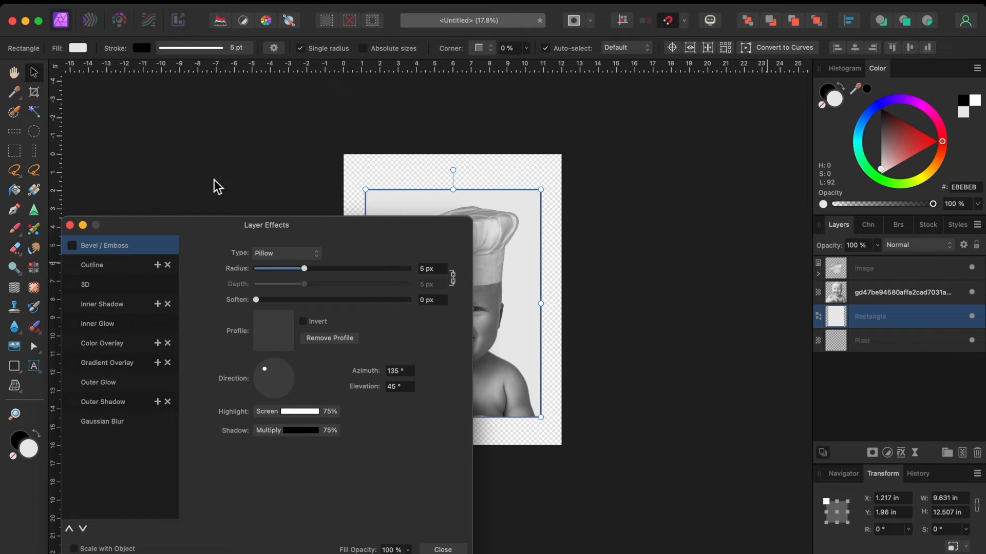
pyautogui.click(90, 366)
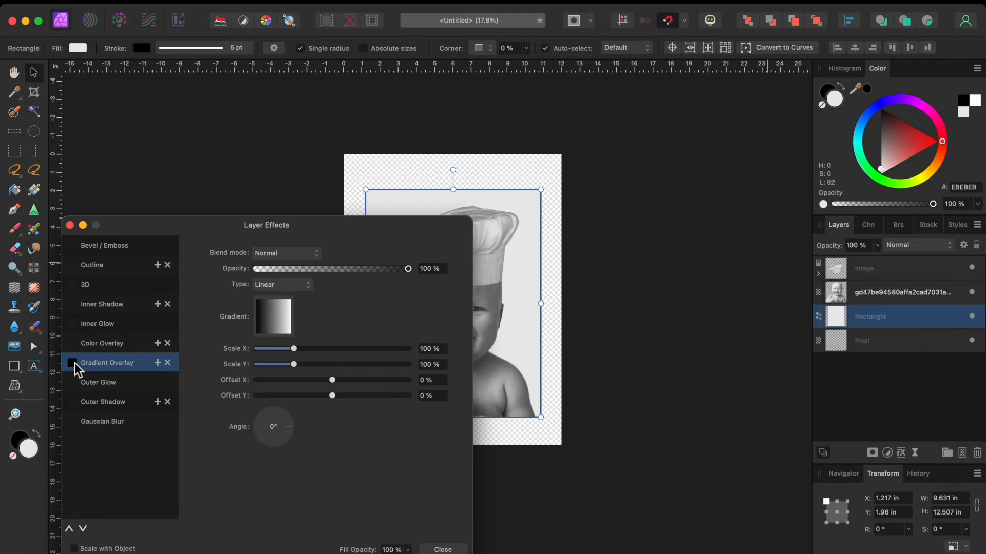
pyautogui.click(73, 363)
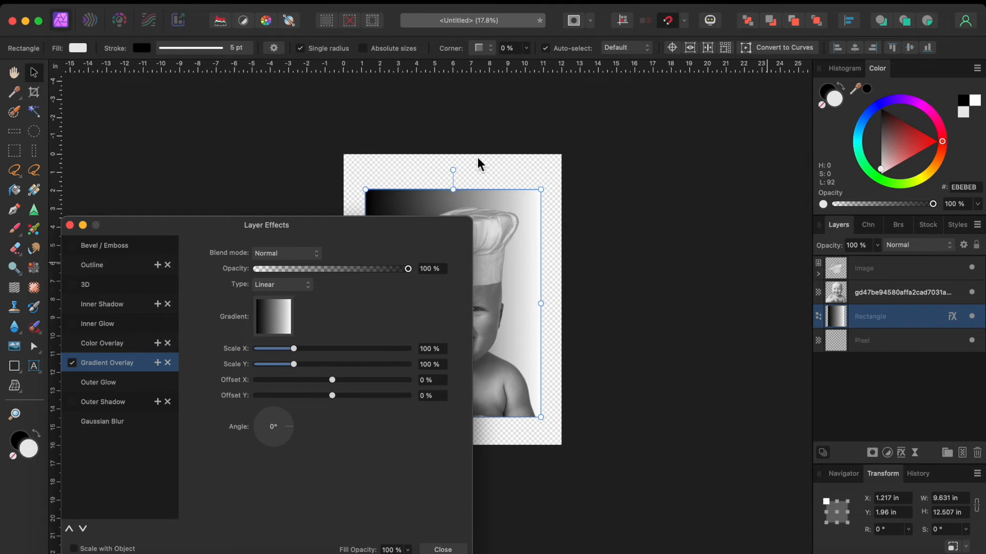
pyautogui.hscroll(-6, 485, 153)
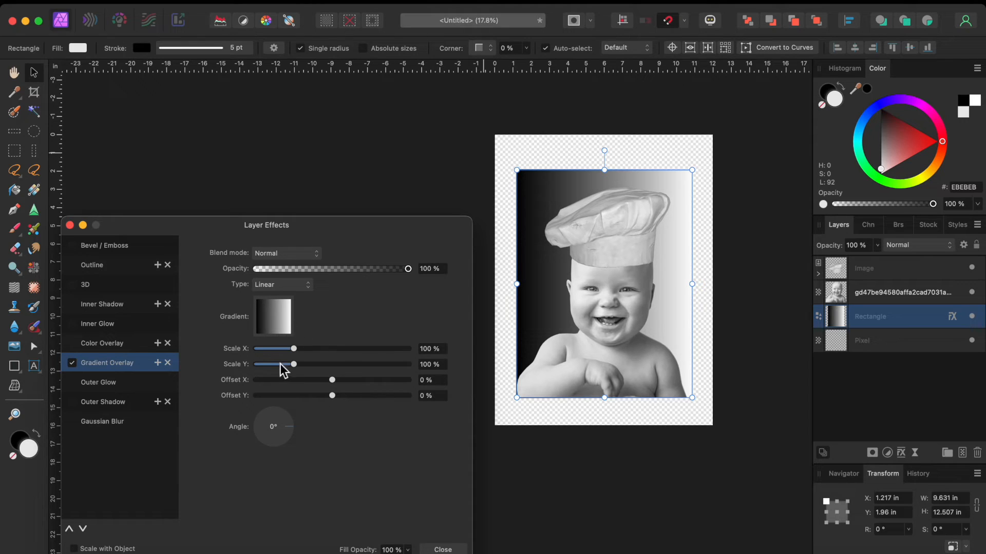
pyautogui.click(275, 315)
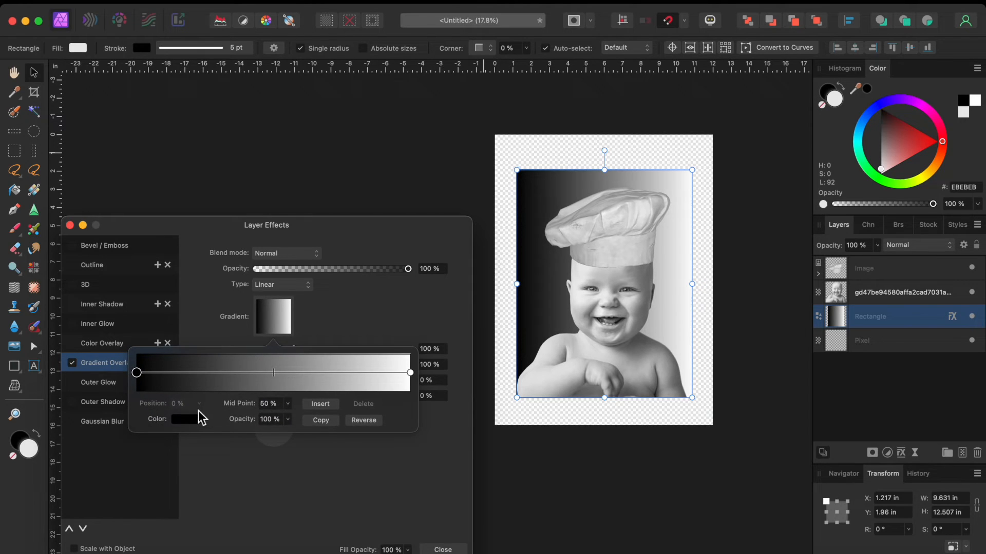
pyautogui.click(352, 324)
pyautogui.click(291, 285)
pyautogui.click(276, 311)
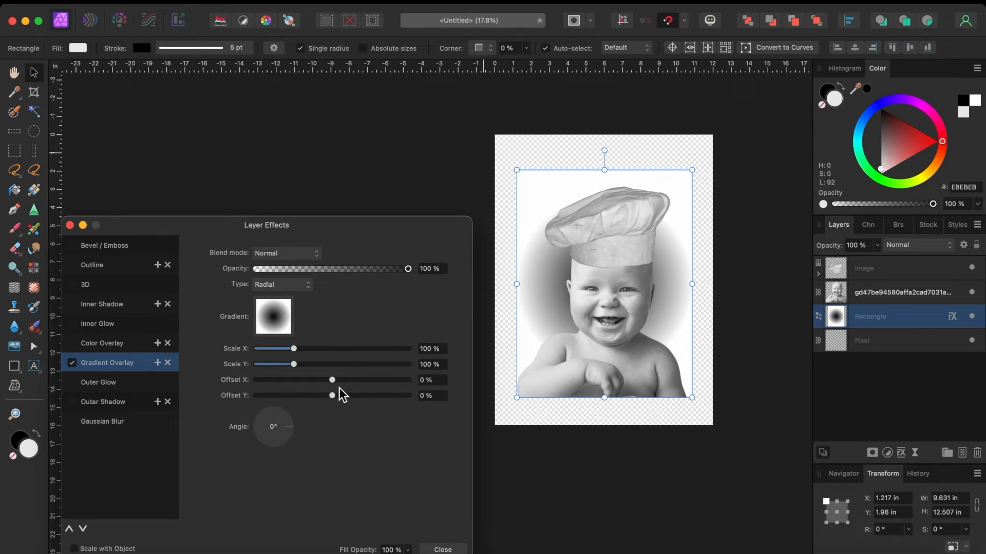
# Reverse the overlay gradient to run from white to black, set its midpoint to about 54%, and close the layer effects.
pyautogui.click(271, 319)
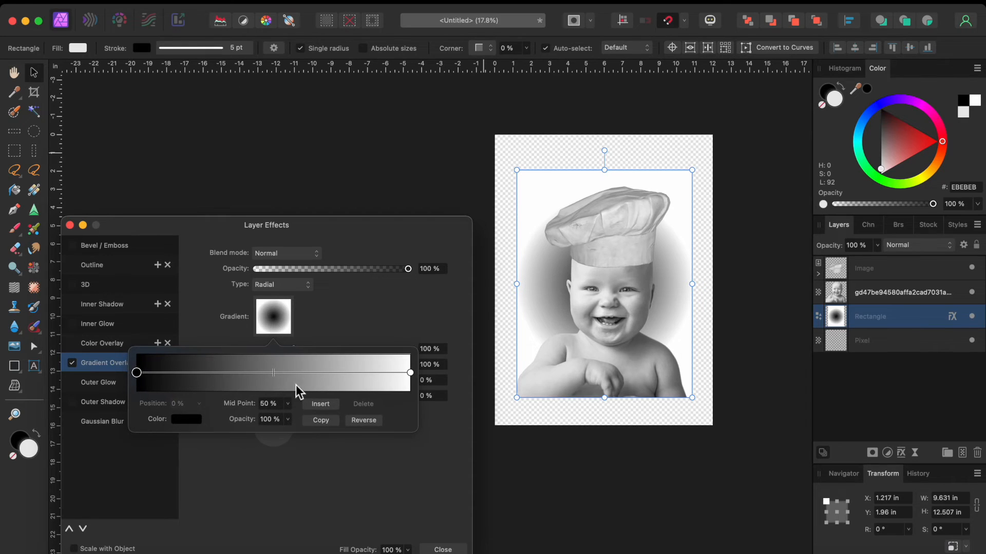
pyautogui.click(361, 421)
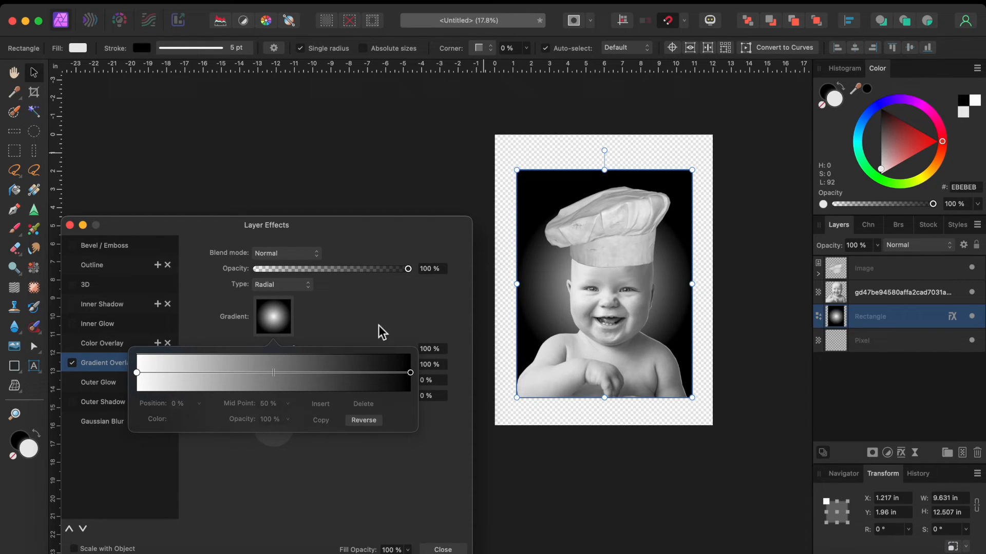
pyautogui.moveTo(276, 373)
pyautogui.mouseDown()
pyautogui.moveTo(306, 377)
pyautogui.moveTo(289, 371)
pyautogui.mouseUp()
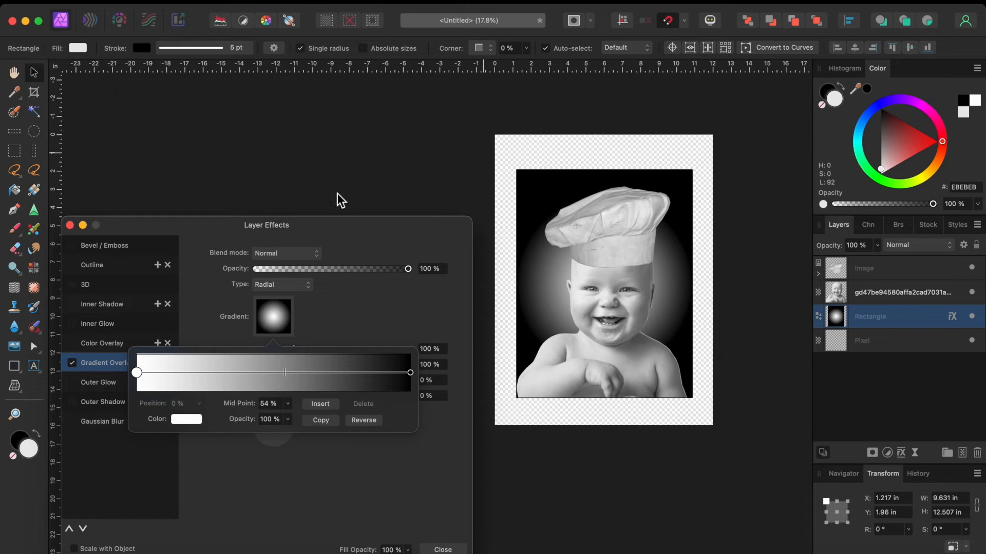
pyautogui.click(77, 228)
pyautogui.click(70, 224)
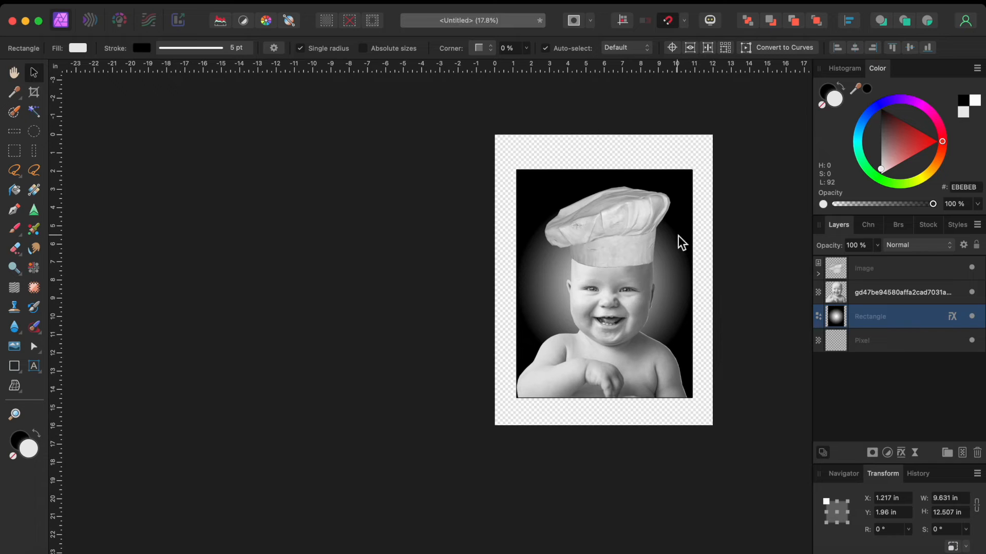
# Stretch the background rectangle upward from its top edge to a height of about 13.3 in.
pyautogui.click(684, 205)
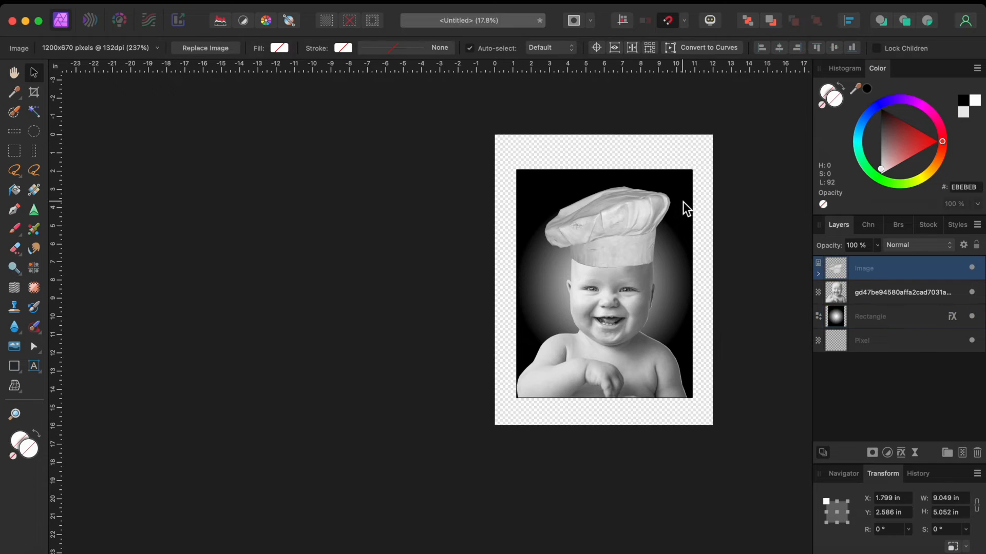
pyautogui.click(628, 177)
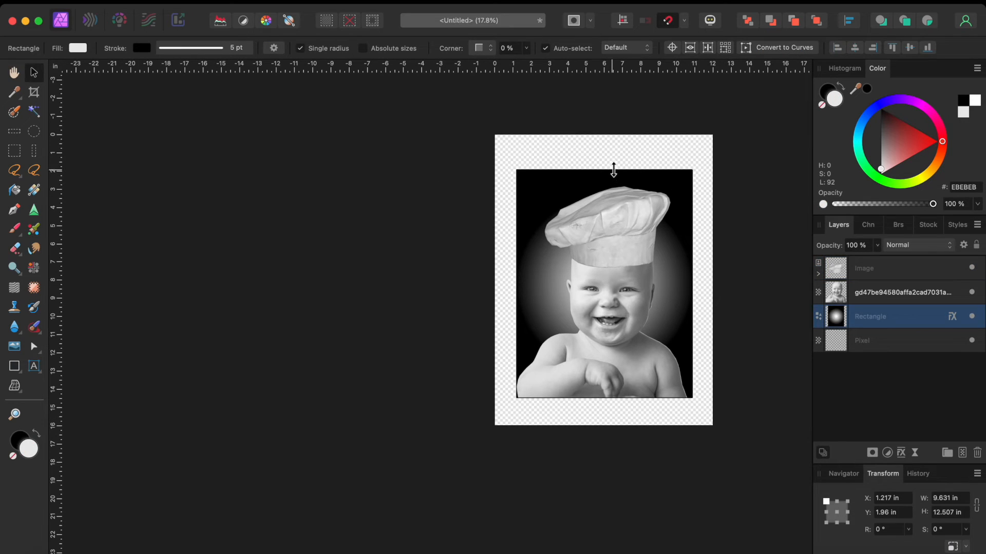
pyautogui.moveTo(614, 169); pyautogui.dragTo(614, 155)
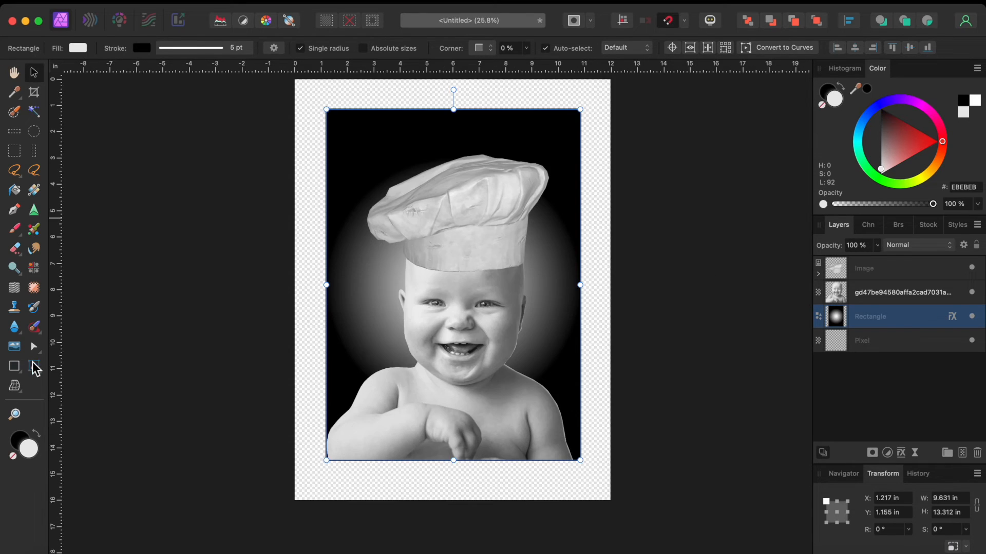
# Add the artistic text "Born to Cook" in near-white FFFAFA, Arial 96.9 pt, and centre it in the black area above the chef's hat.
pyautogui.click(34, 367)
pyautogui.moveTo(341, 122); pyautogui.dragTo(348, 149)
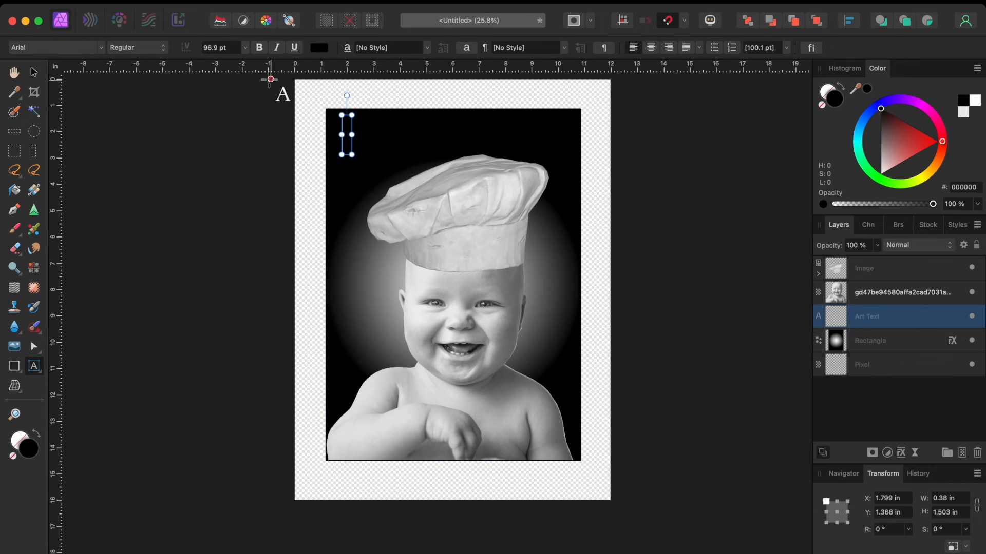
pyautogui.click(321, 47)
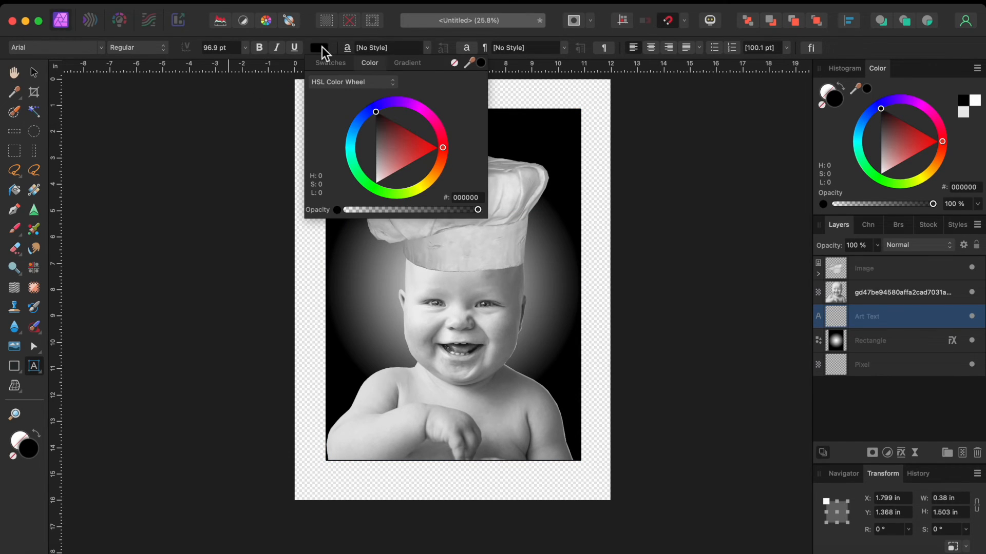
pyautogui.moveTo(377, 121); pyautogui.dragTo(377, 185)
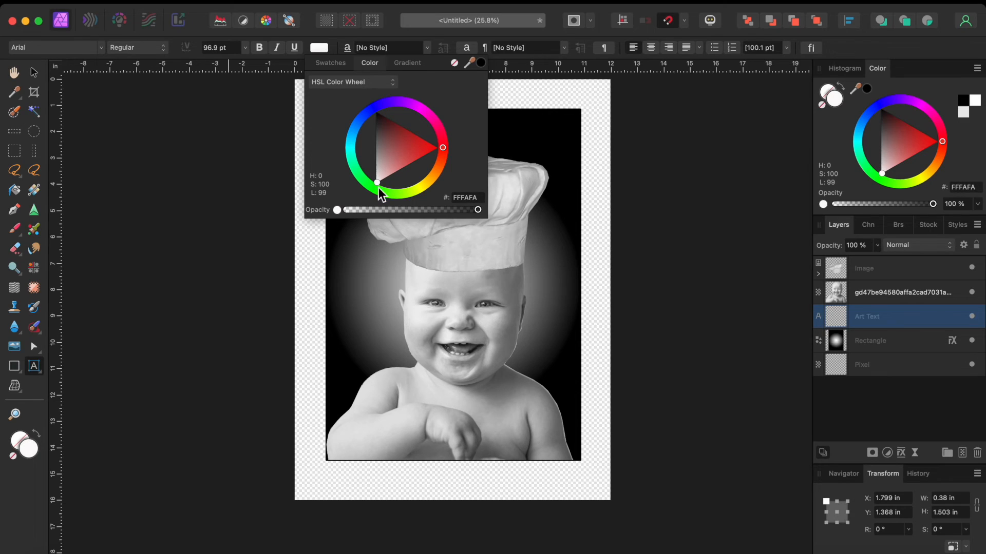
pyautogui.click(181, 110)
pyautogui.moveTo(357, 114); pyautogui.dragTo(360, 153)
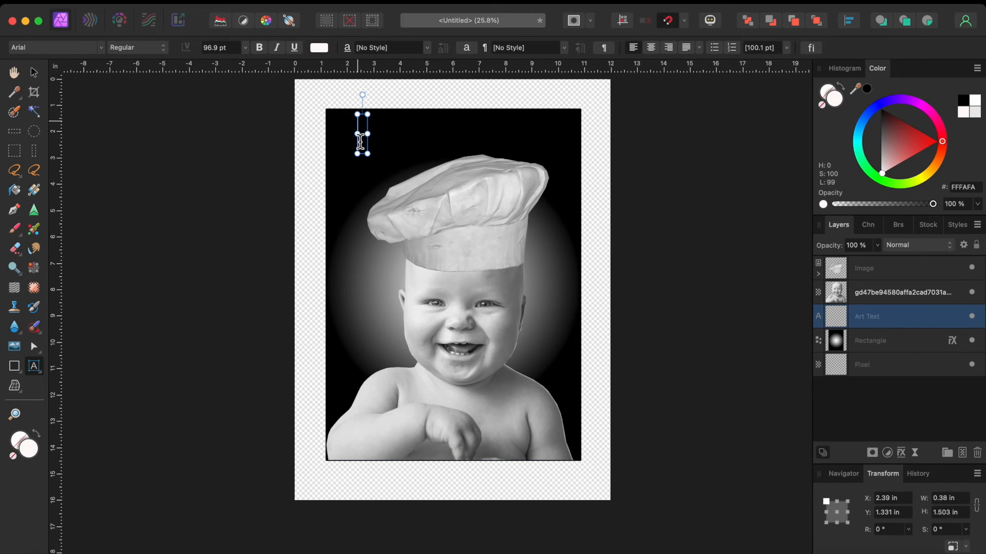
pyautogui.write('Born to ')
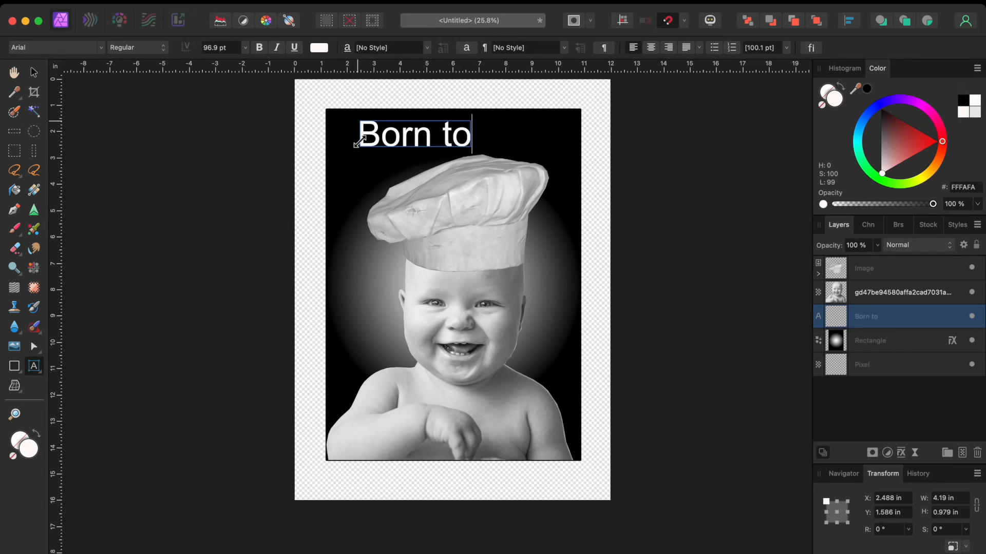
pyautogui.write('Cook')
pyautogui.press('Escape')
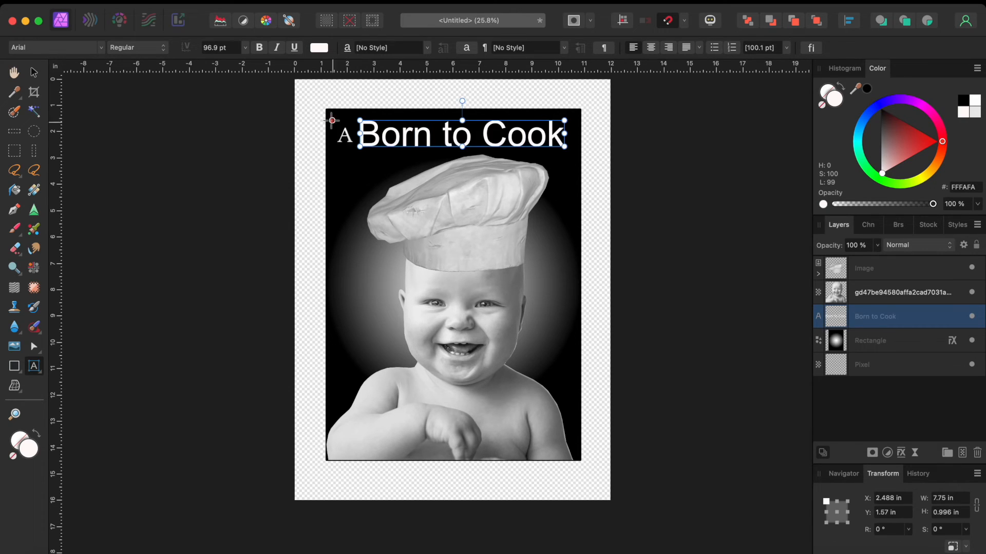
pyautogui.click(33, 73)
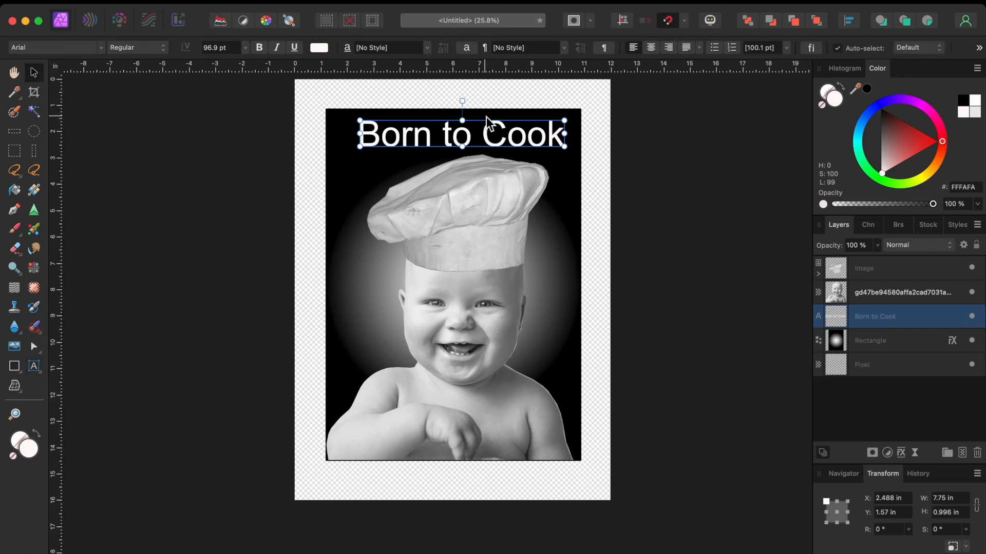
pyautogui.moveTo(489, 133); pyautogui.dragTo(480, 133)
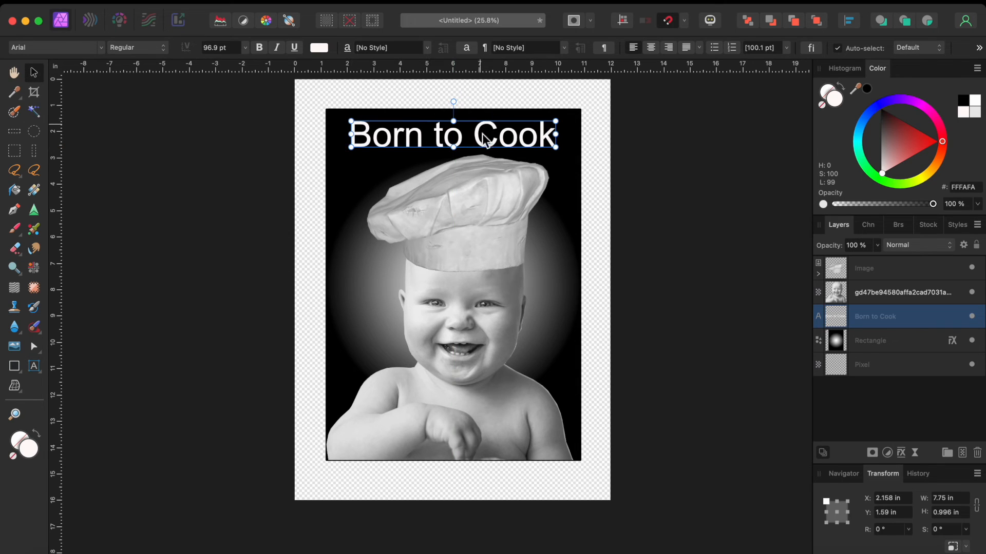
# Scale the hat and baby photo together to about 8.69 by 10.72 in and centre them horizontally on the background rectangle.
pyautogui.click(282, 156)
pyautogui.moveTo(282, 156); pyautogui.dragTo(648, 503)
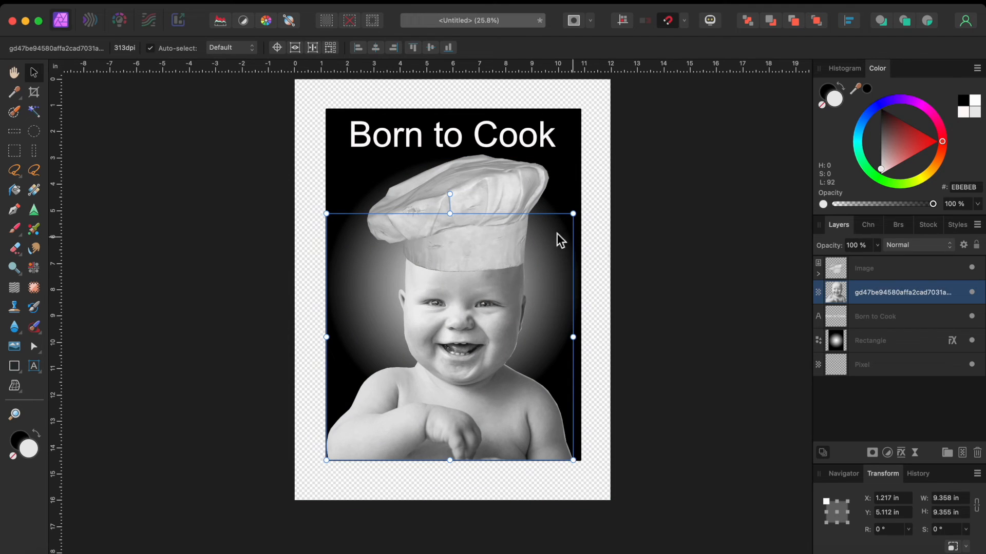
pyautogui.click(470, 178)
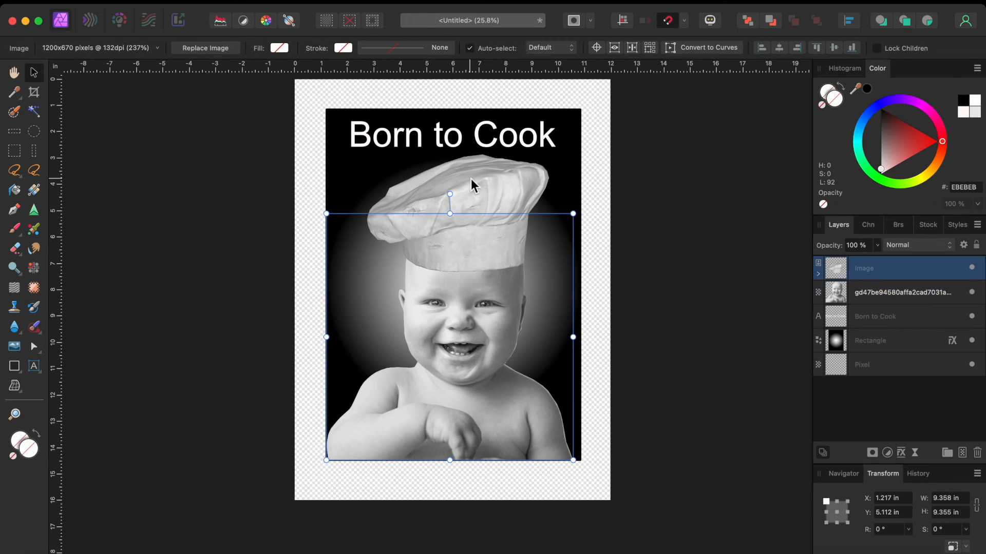
pyautogui.keyDown('shift'); pyautogui.click(507, 327); pyautogui.keyUp('shift')
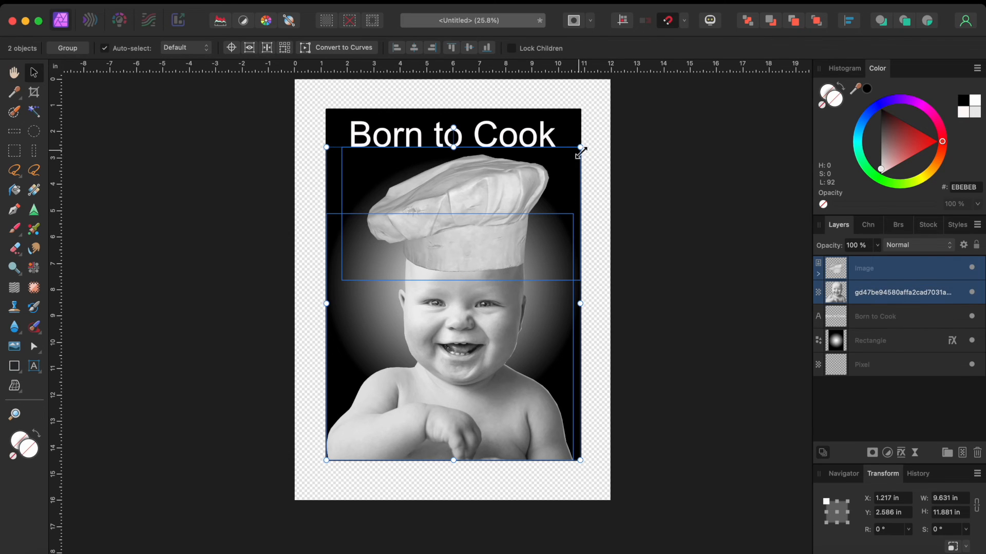
pyautogui.moveTo(582, 149); pyautogui.dragTo(557, 180)
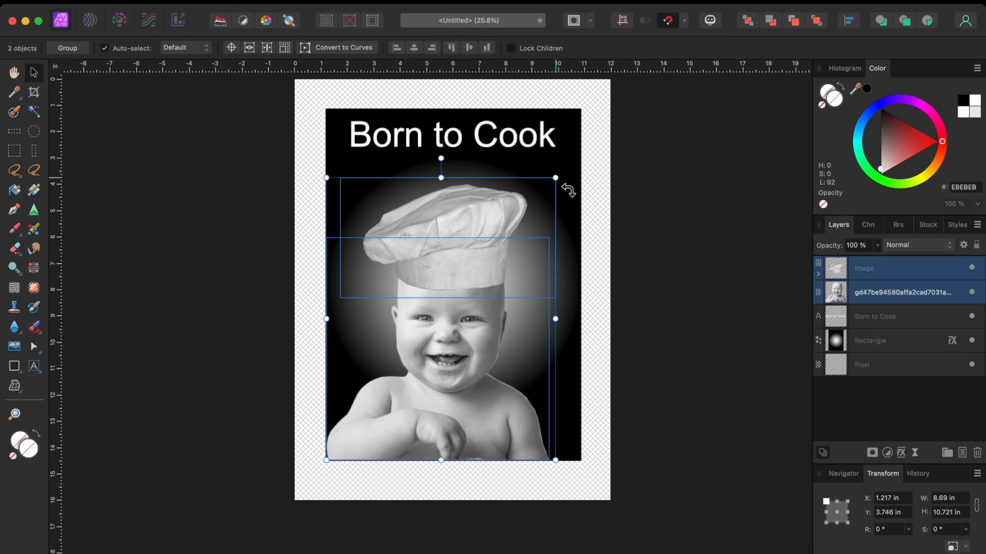
pyautogui.moveTo(433, 418); pyautogui.dragTo(445, 420)
# Move the "Born to Cook" title down by about 0.4 in and set its font to American Captain.
pyautogui.click(524, 154)
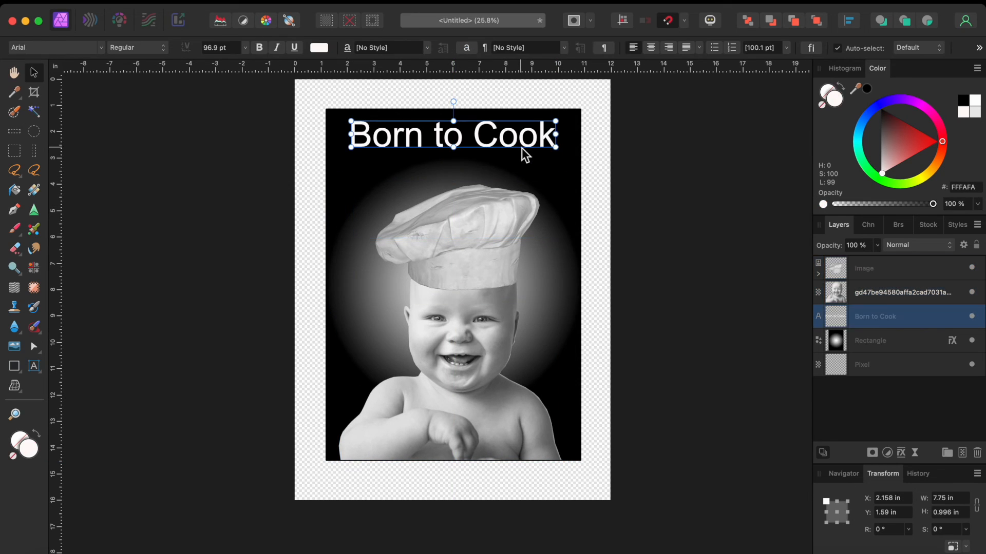
pyautogui.moveTo(516, 139); pyautogui.dragTo(518, 149)
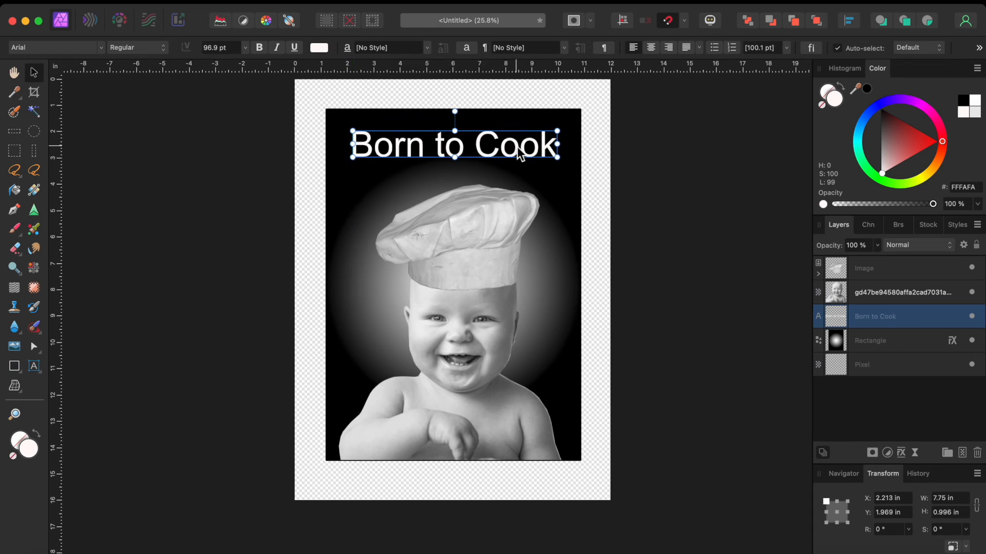
pyautogui.doubleClick(517, 149)
pyautogui.tripleClick(517, 149)
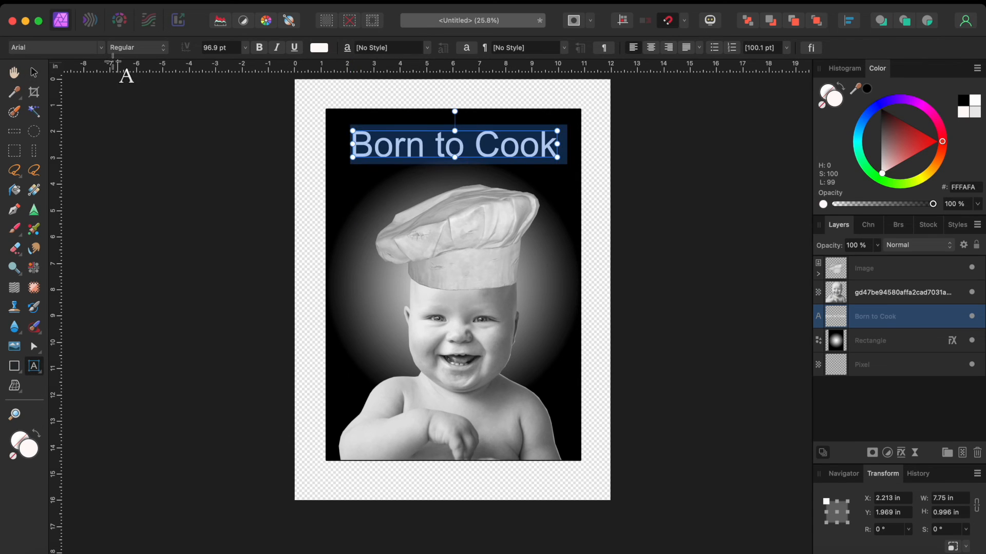
pyautogui.click(59, 46)
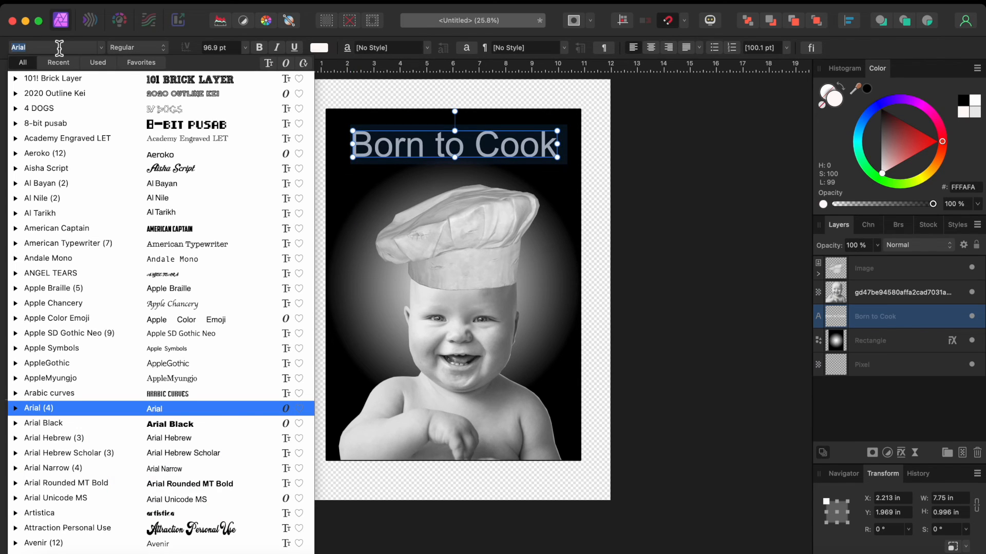
pyautogui.click(71, 63)
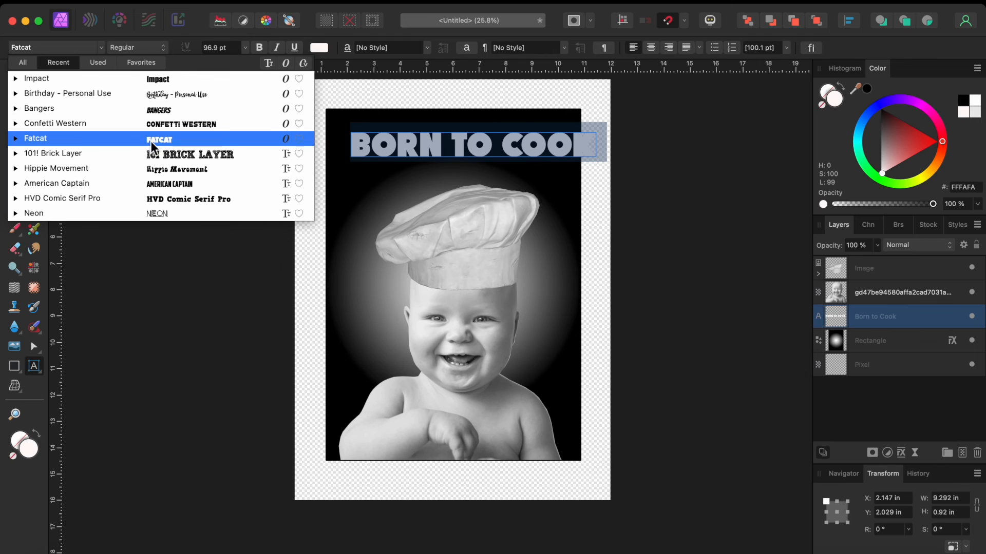
pyautogui.click(155, 178)
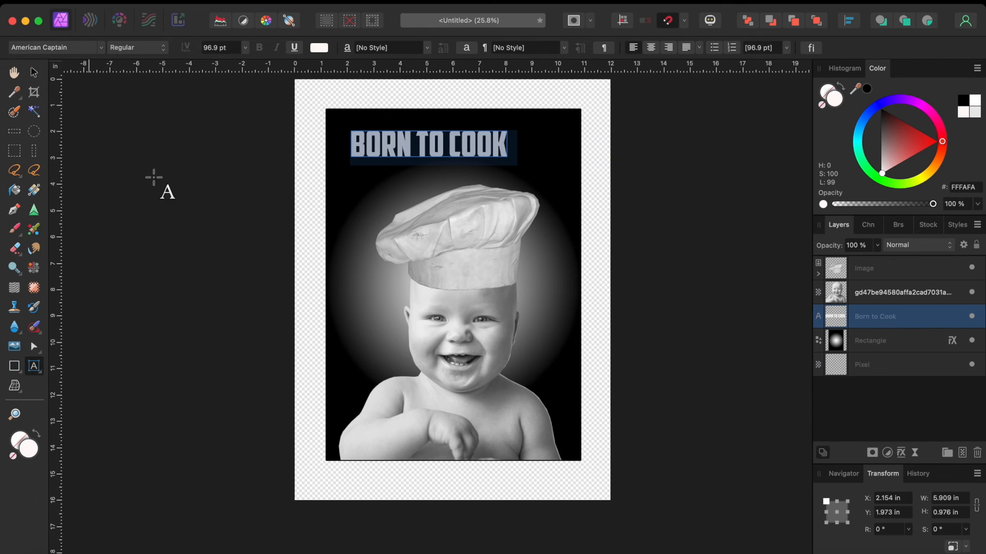
# Enlarge the title to about 7 in wide, roughly centre it above the hat, and deselect it.
pyautogui.moveTo(507, 130)
pyautogui.mouseDown()
pyautogui.moveTo(540, 127)
pyautogui.moveTo(513, 131)
pyautogui.mouseUp()
pyautogui.click(678, 166)
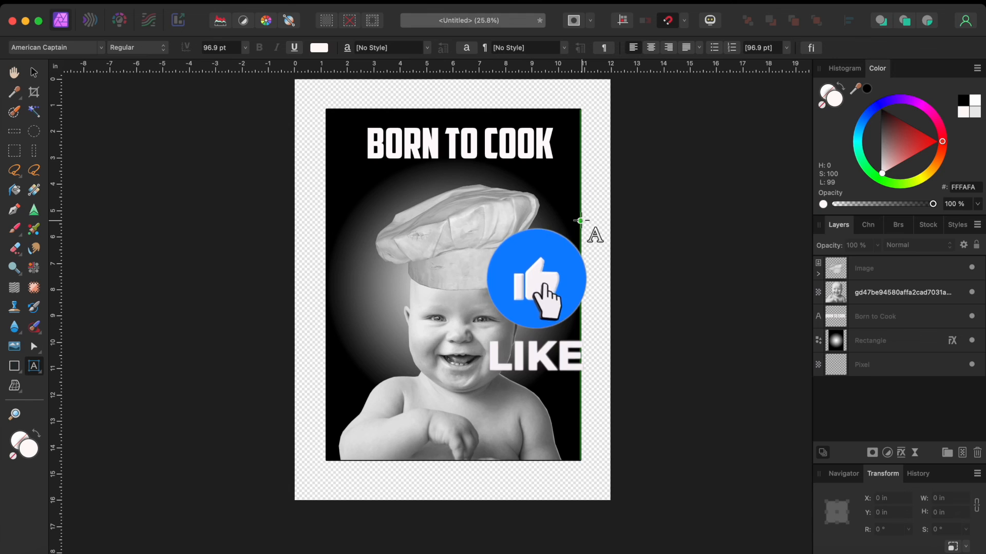
pyautogui.scroll(2, 580, 221)
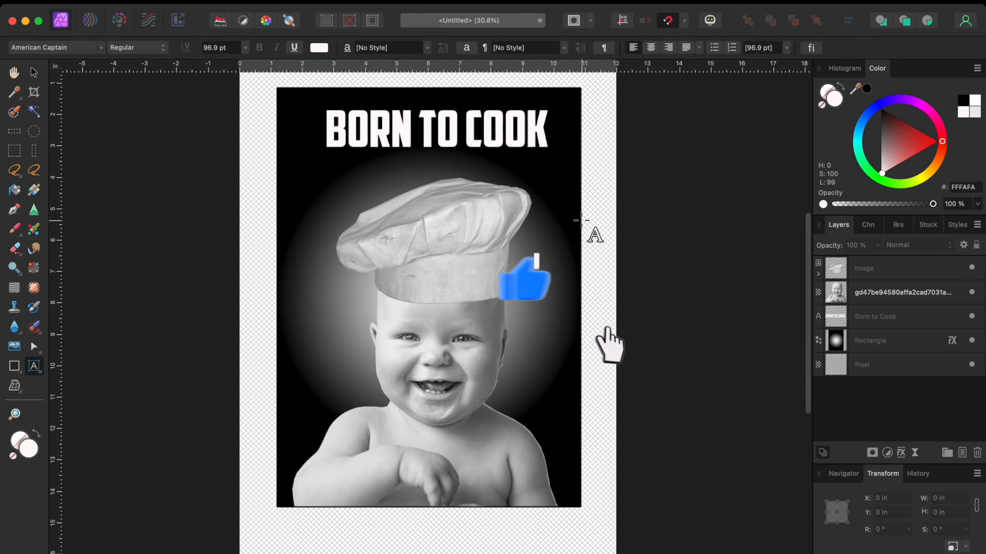